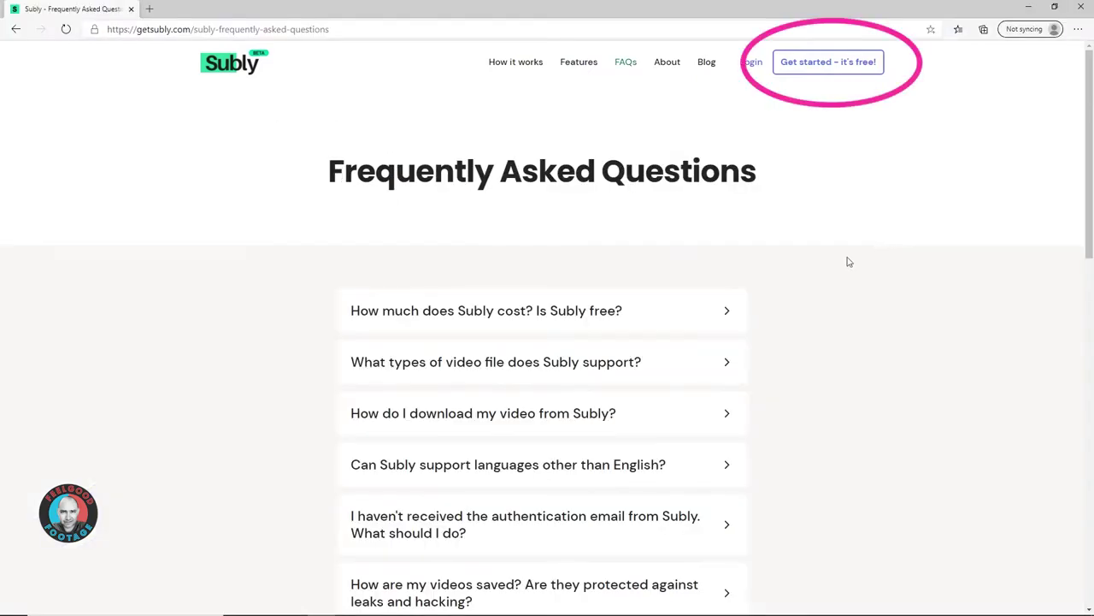
- Expand the FAQ answers on pricing, supported video file types and transcription accuracy, then play the Premiere sequence
{"action": "left_click", "coordinate": [727, 315]}
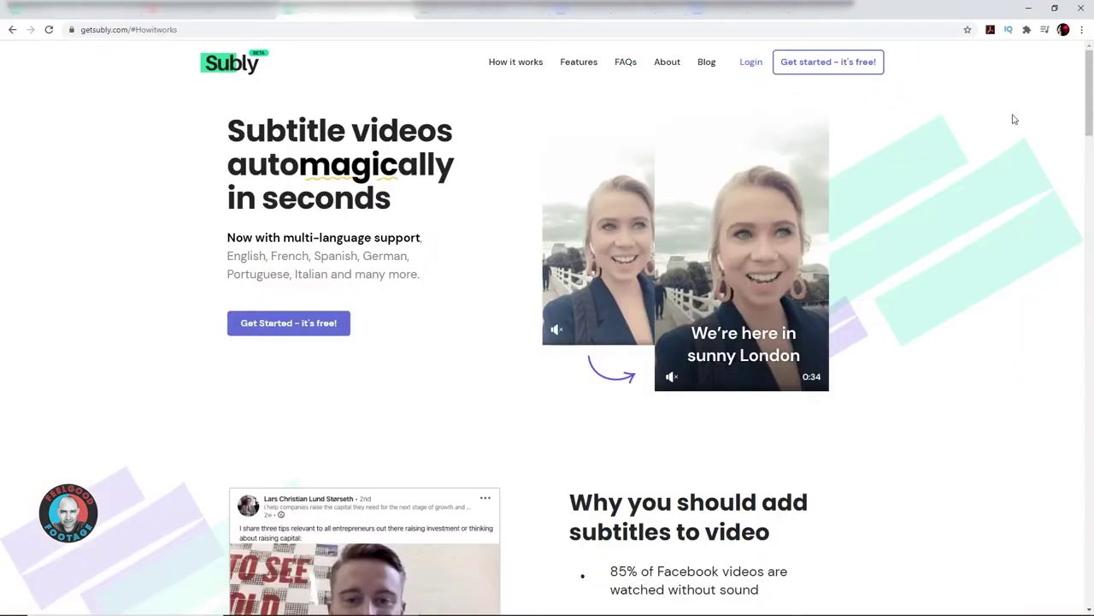
{"action": "scroll", "coordinate": [1030, 311], "scroll_direction": "down", "scroll_amount": 2}
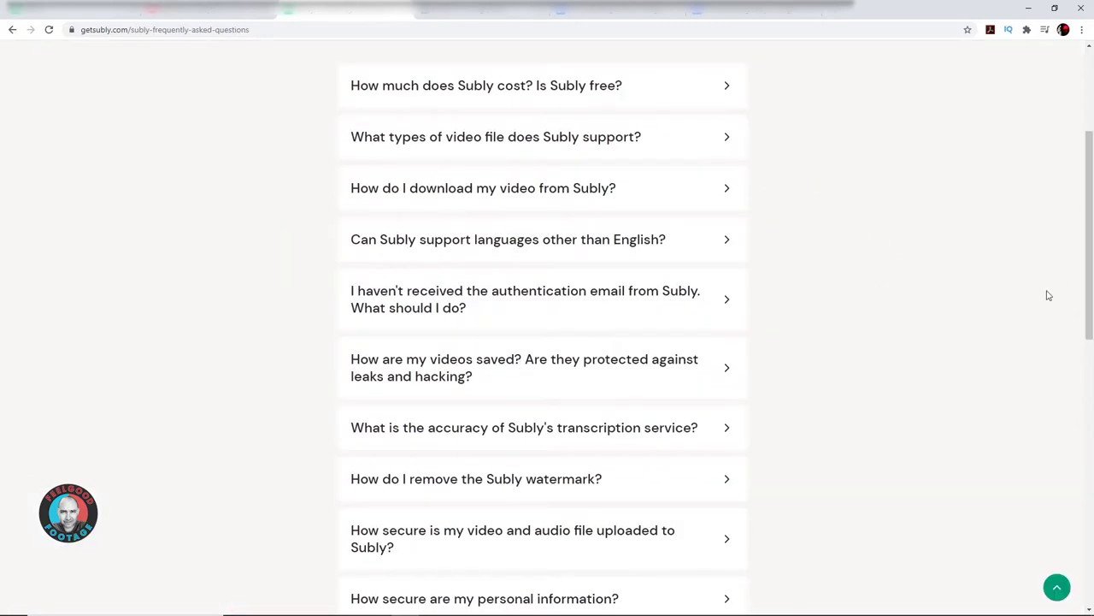
{"action": "left_click", "coordinate": [725, 139]}
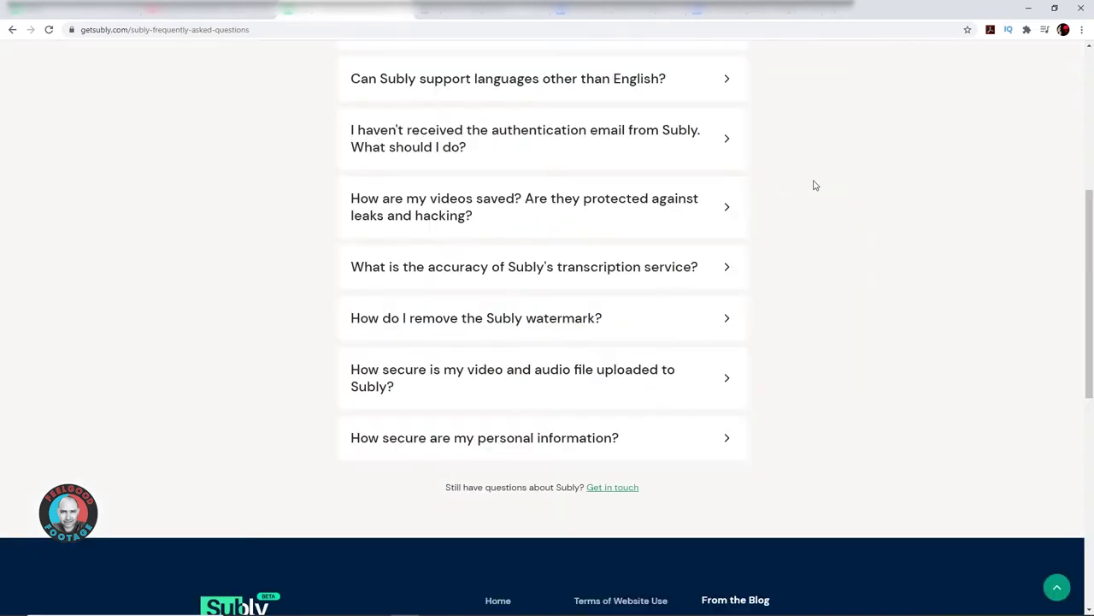
{"action": "left_click", "coordinate": [728, 268]}
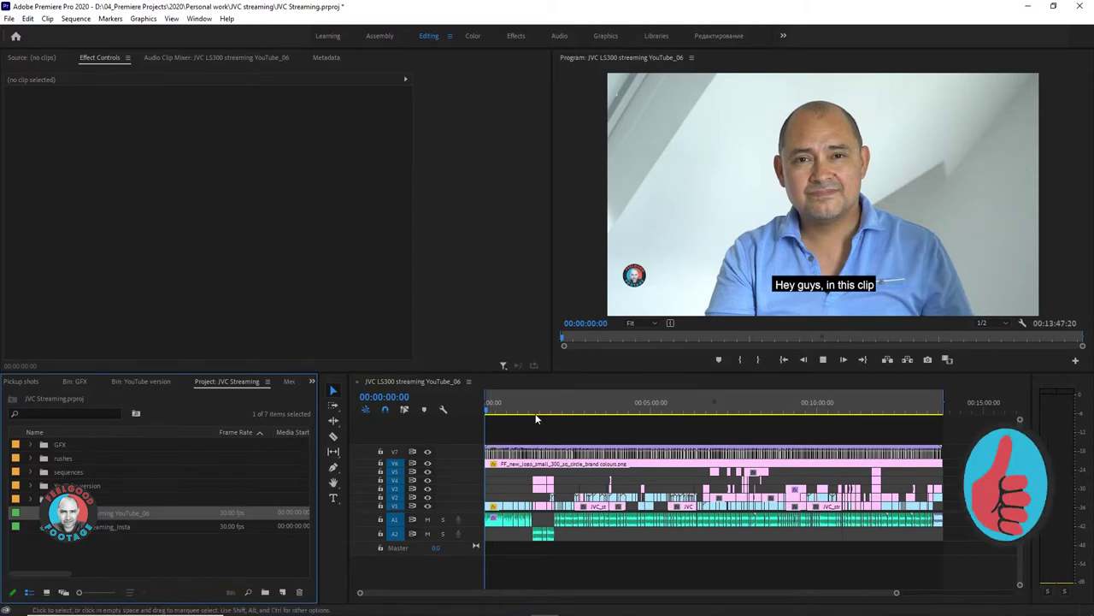
{"action": "key", "text": "space"}
- Scrub the sequence to about 1:30, back to 9:34, and turn off the V7 caption track output
{"action": "left_click_drag", "start_coordinate": [508, 411], "coordinate": [937, 398]}
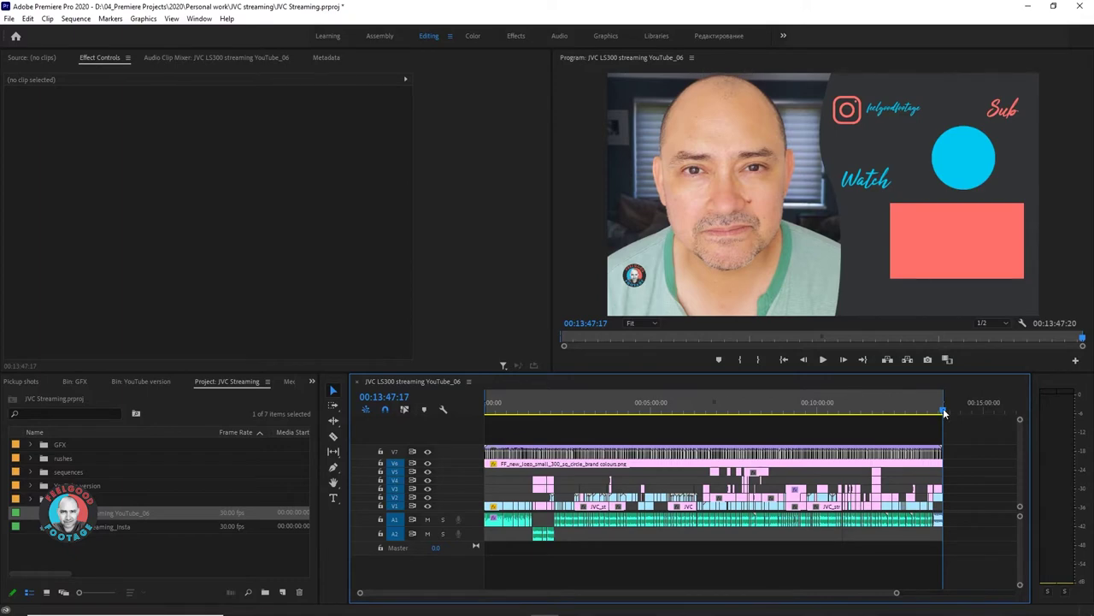
{"action": "left_click_drag", "start_coordinate": [944, 413], "coordinate": [470, 509]}
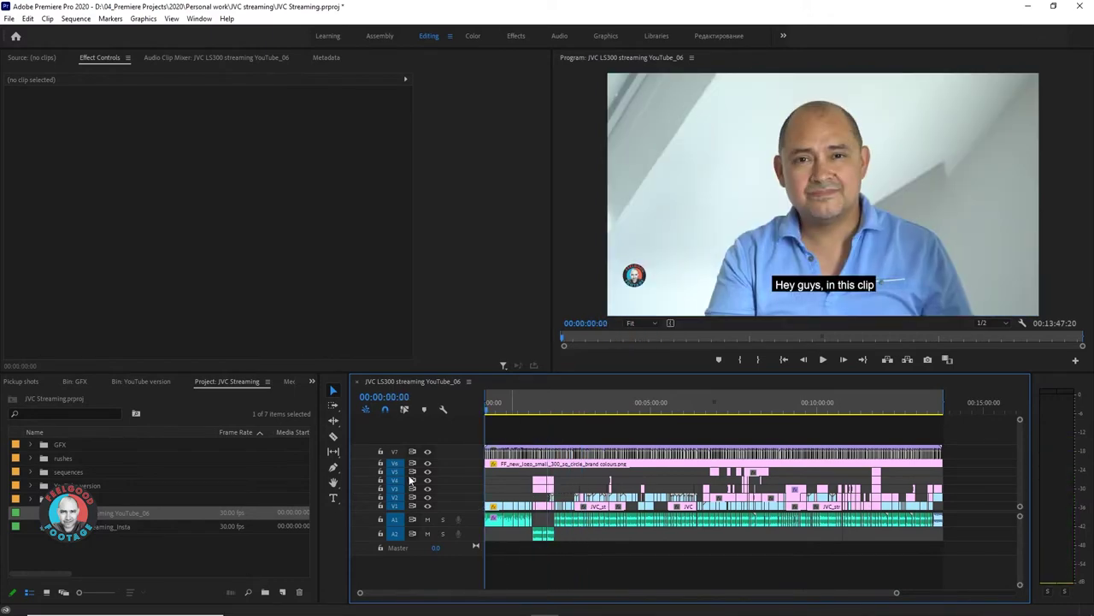
{"action": "left_click", "coordinate": [428, 451]}
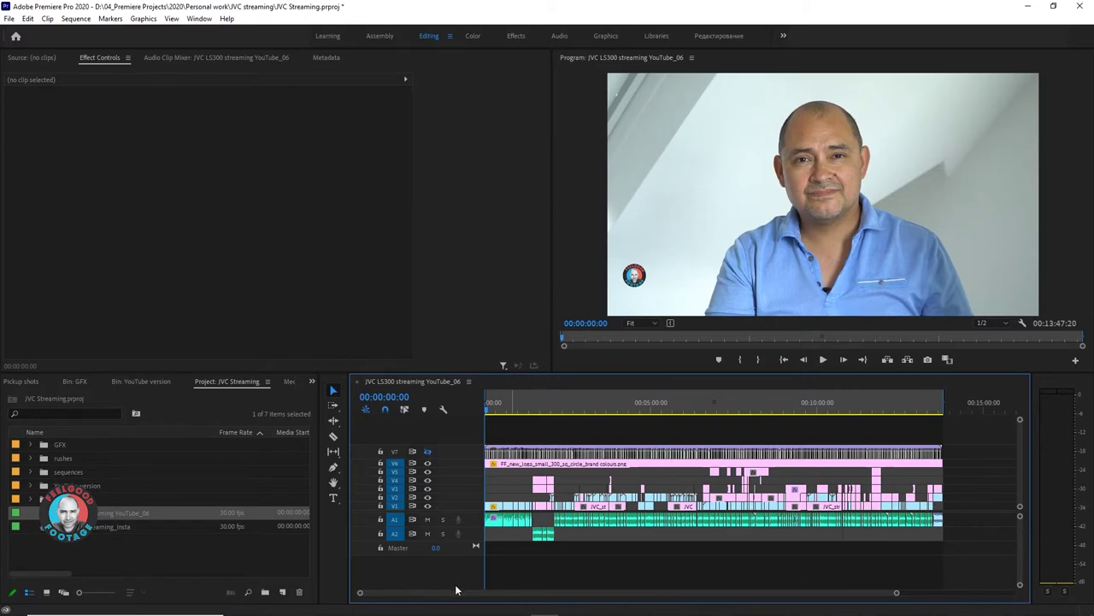
- Open Export Media settings for the JVC LS300 streaming YouTube_06 sequence
{"action": "left_click", "coordinate": [27, 18]}
{"action": "left_click", "coordinate": [86, 542]}
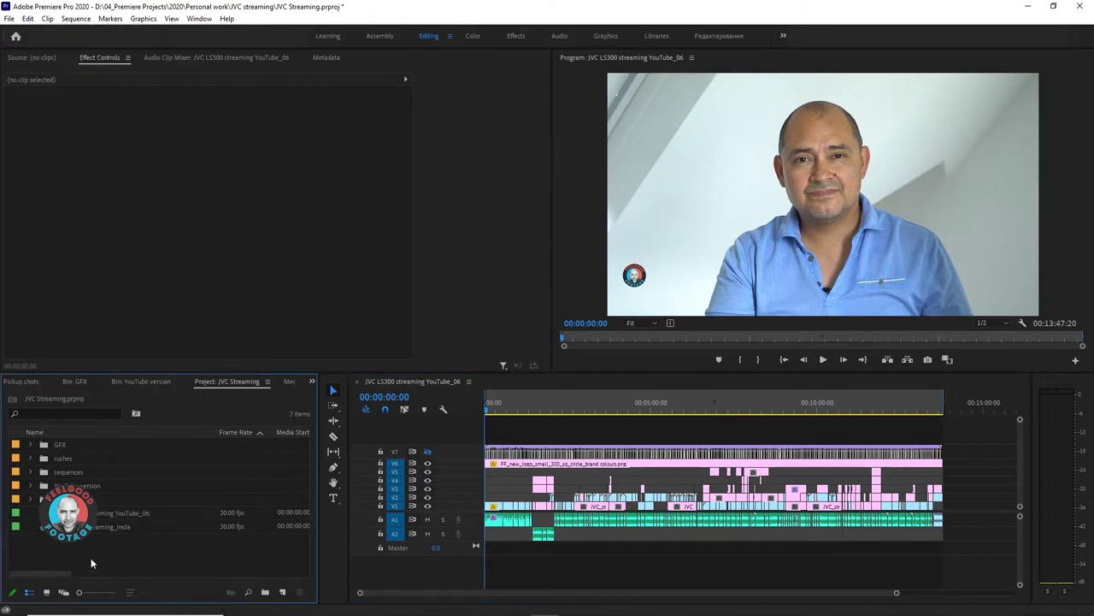
{"action": "key", "text": "Down"}
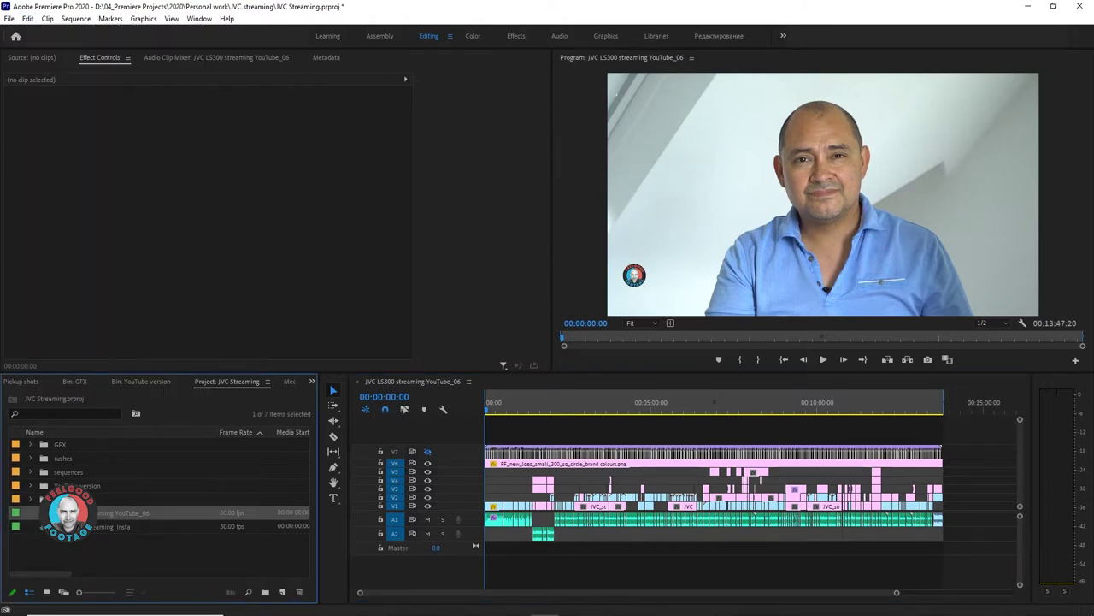
{"action": "right_click", "coordinate": [103, 516]}
{"action": "left_click", "coordinate": [159, 565]}
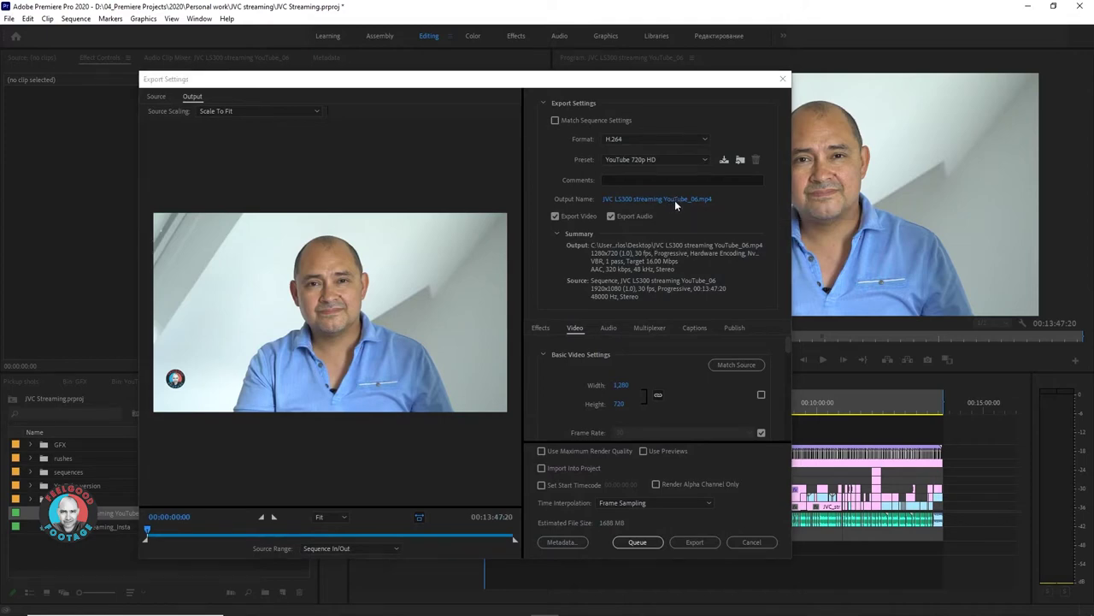
{"action": "left_click", "coordinate": [673, 201]}
- Rename the export output file to JVC LS300 streaming_COMPRESSED
{"action": "left_click", "coordinate": [319, 337]}
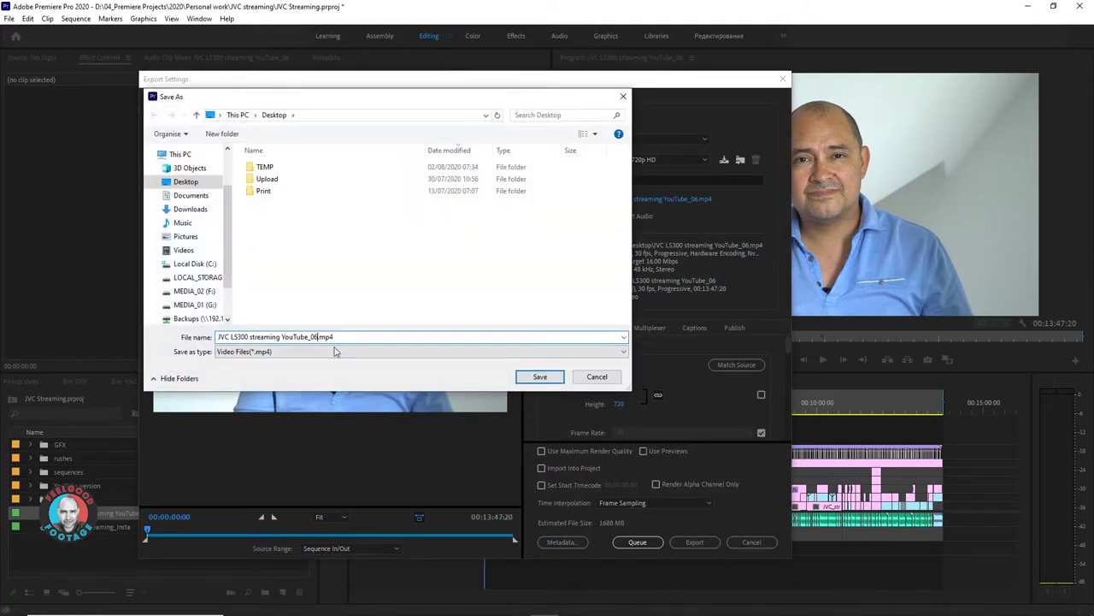
{"action": "key", "text": "BackSpace"}
{"action": "key", "text": "BackSpace"}
{"action": "key", "text": "BackSpace"}
{"action": "key", "text": "BackSpace"}
{"action": "key", "text": "BackSpace"}
{"action": "key", "text": "BackSpace"}
{"action": "key", "text": "BackSpace"}
{"action": "key", "text": "BackSpace"}
{"action": "key", "text": "BackSpace"}
{"action": "key", "text": "BackSpace"}
{"action": "key", "text": "BackSpace"}
{"action": "key", "text": "BackSpace"}
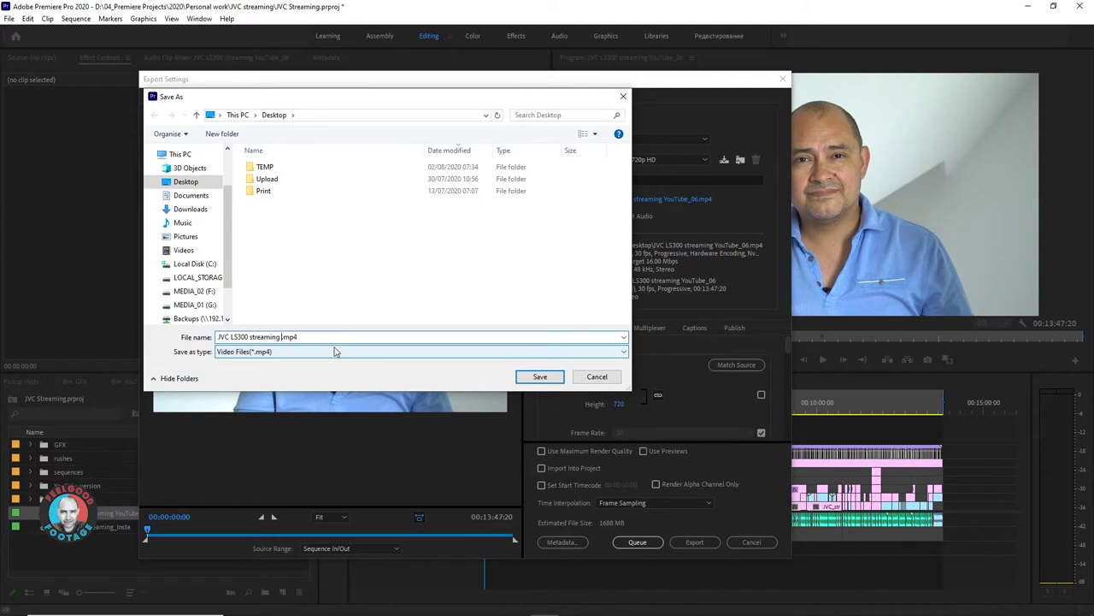
{"action": "type", "text": "_COMPRESSED"}
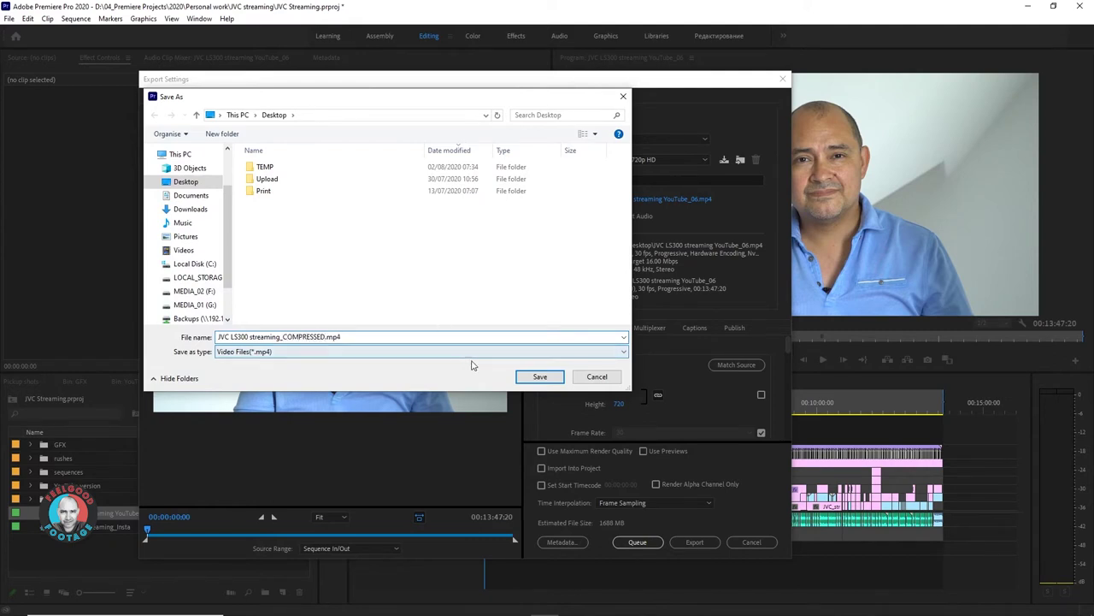
{"action": "left_click", "coordinate": [532, 376]}
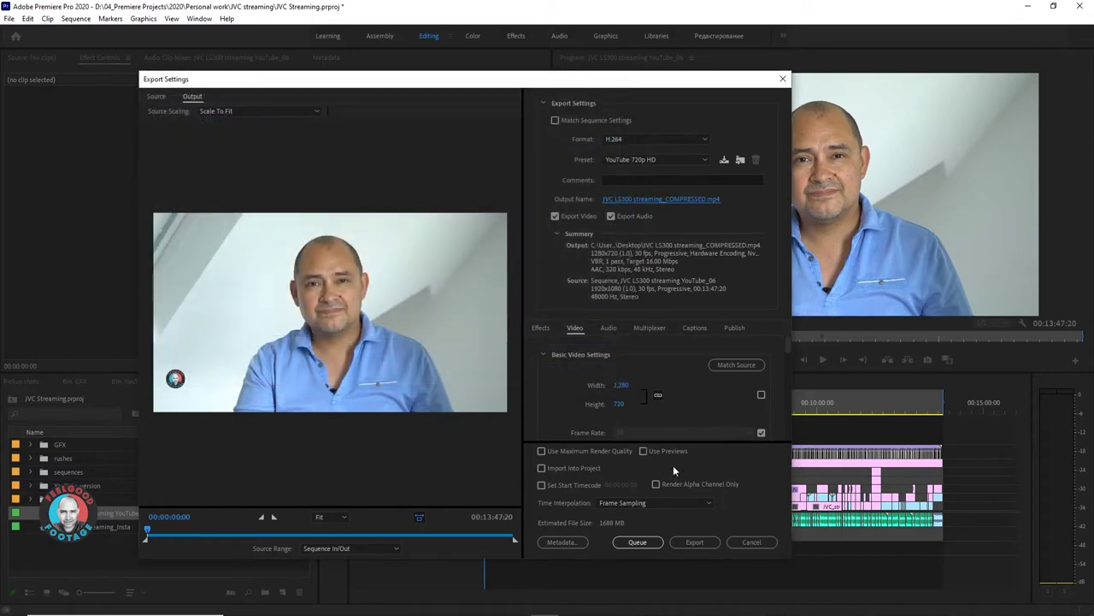
- Choose the Twitter 720p HD preset and start the export
{"action": "left_click", "coordinate": [677, 156]}
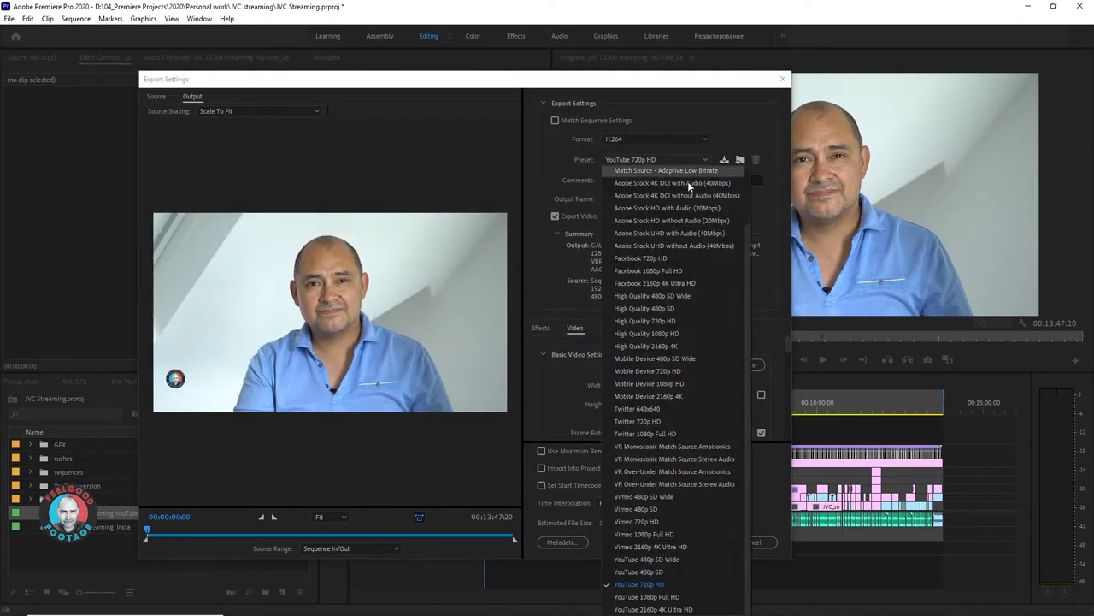
{"action": "left_click", "coordinate": [685, 421]}
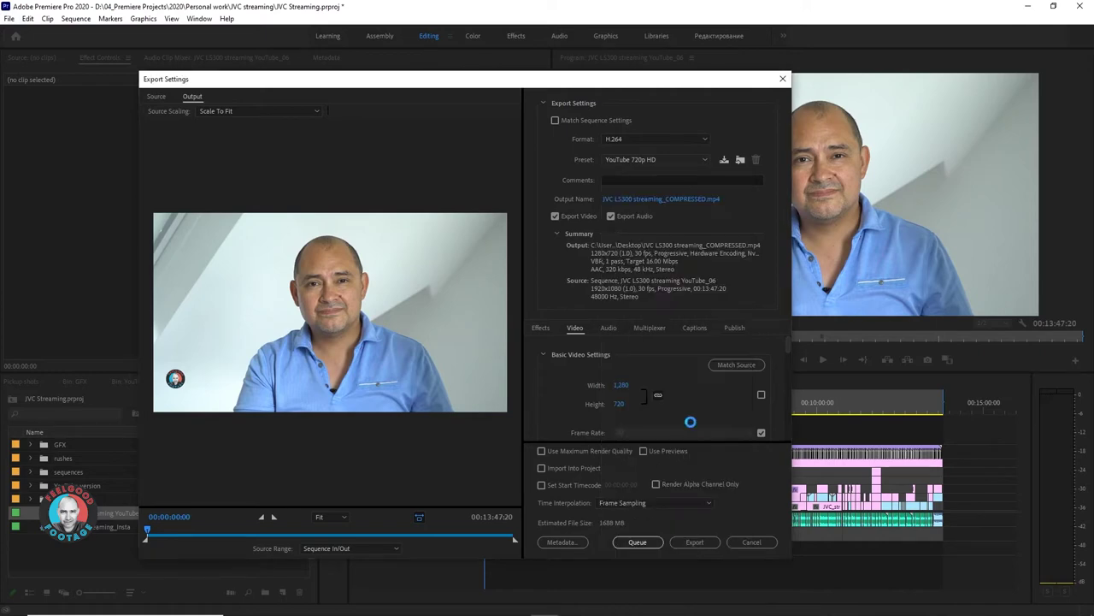
{"action": "left_click", "coordinate": [696, 541]}
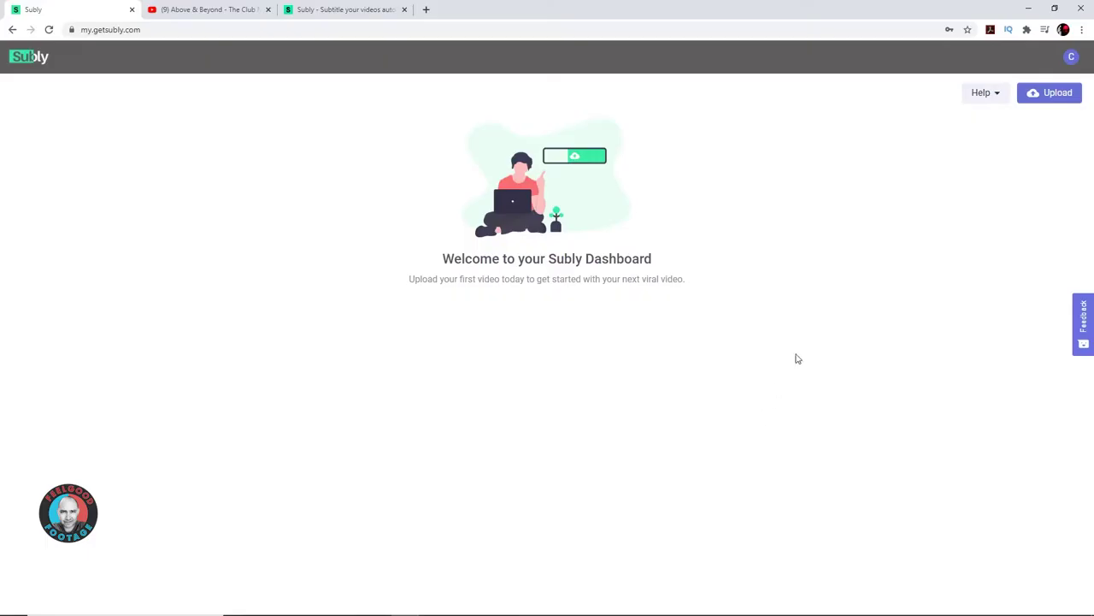
- Choose the compressed JVC LS300 mp4 from the Desktop as the video to upload
{"action": "left_click", "coordinate": [1051, 97]}
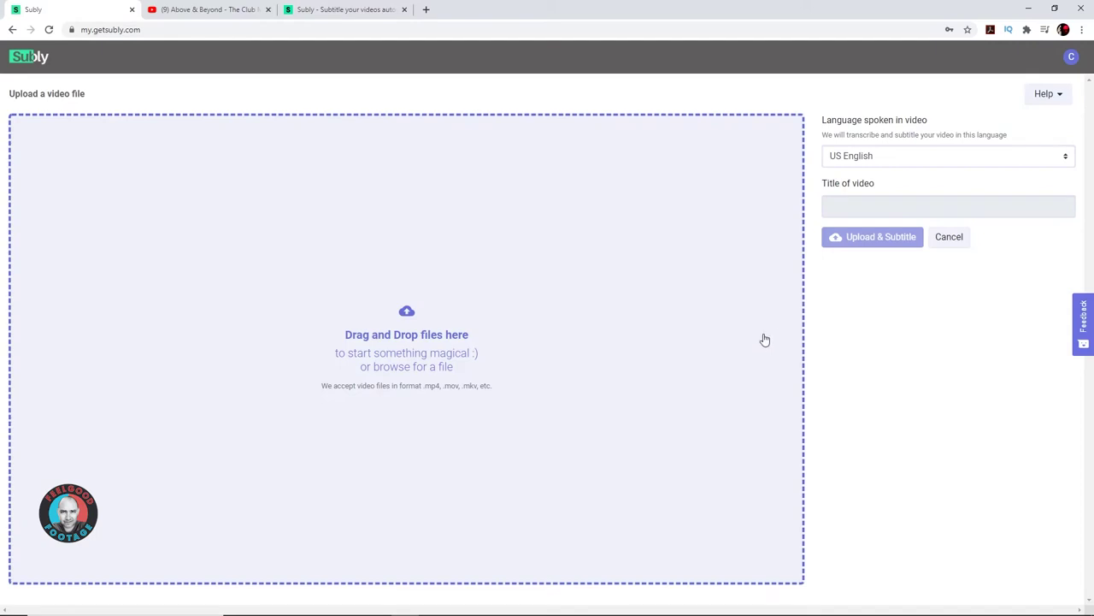
{"action": "left_click", "coordinate": [408, 321]}
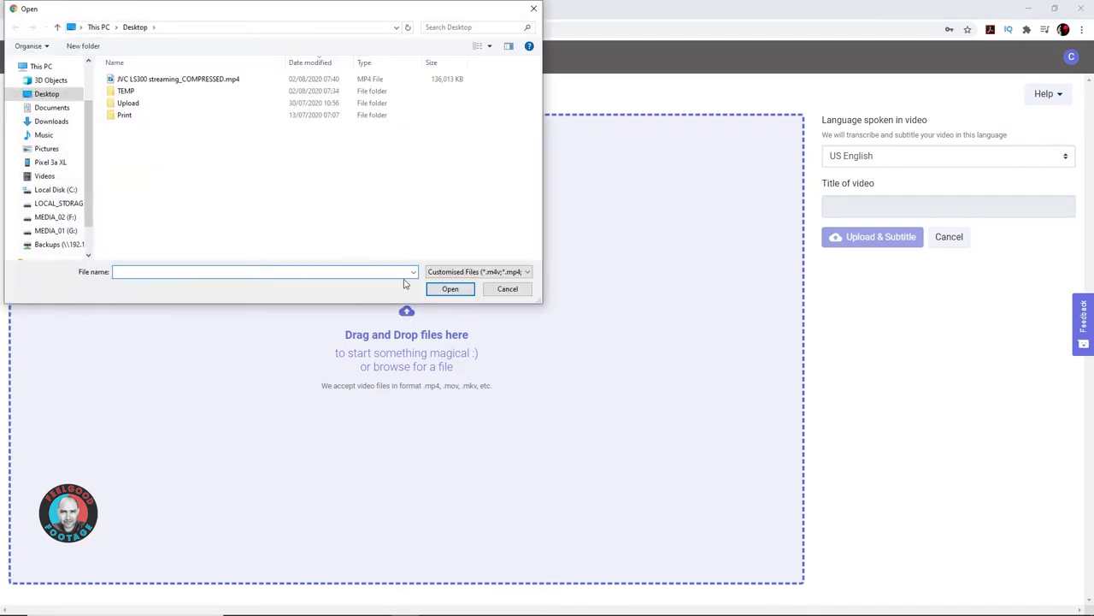
{"action": "left_click", "coordinate": [165, 79]}
{"action": "left_click", "coordinate": [451, 288]}
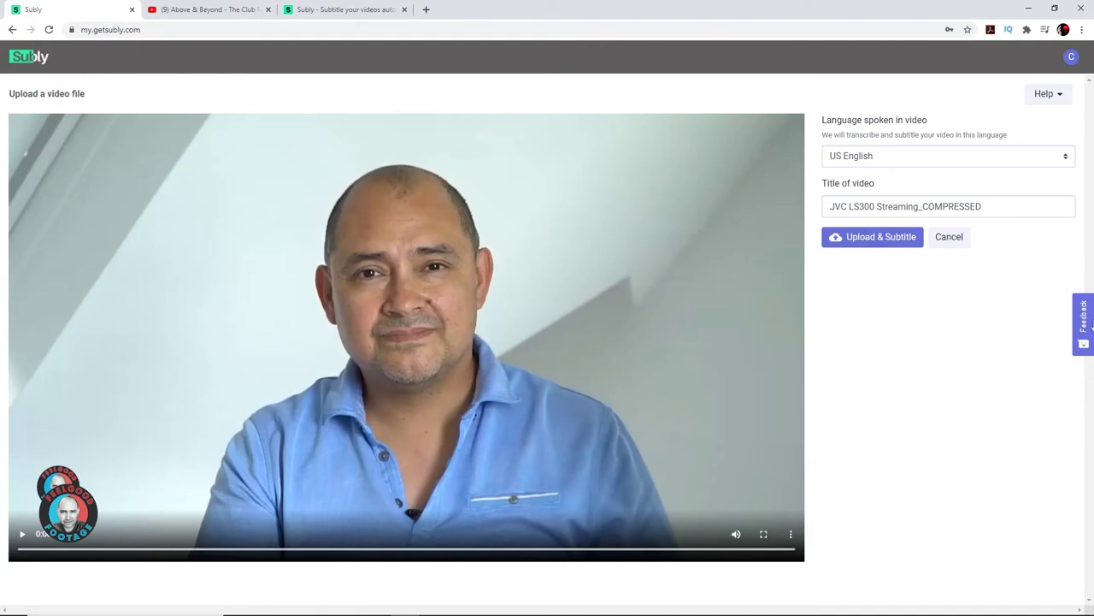
- Set the spoken language to British English, upload for subtitling, and open the transcribed video
{"action": "left_click", "coordinate": [1067, 160]}
{"action": "left_click", "coordinate": [1026, 177]}
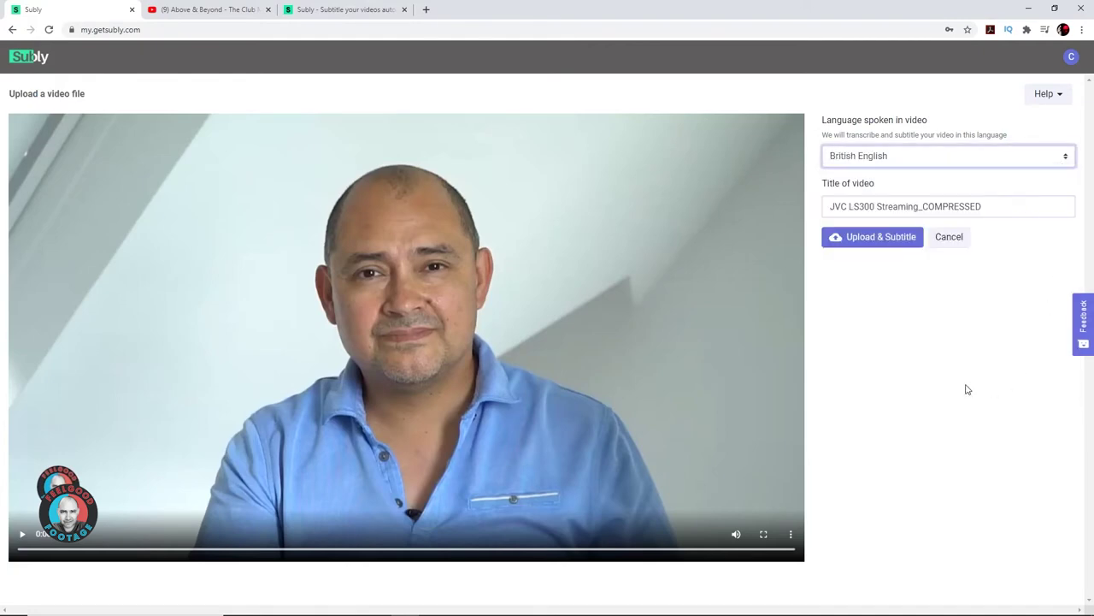
{"action": "left_click", "coordinate": [887, 242]}
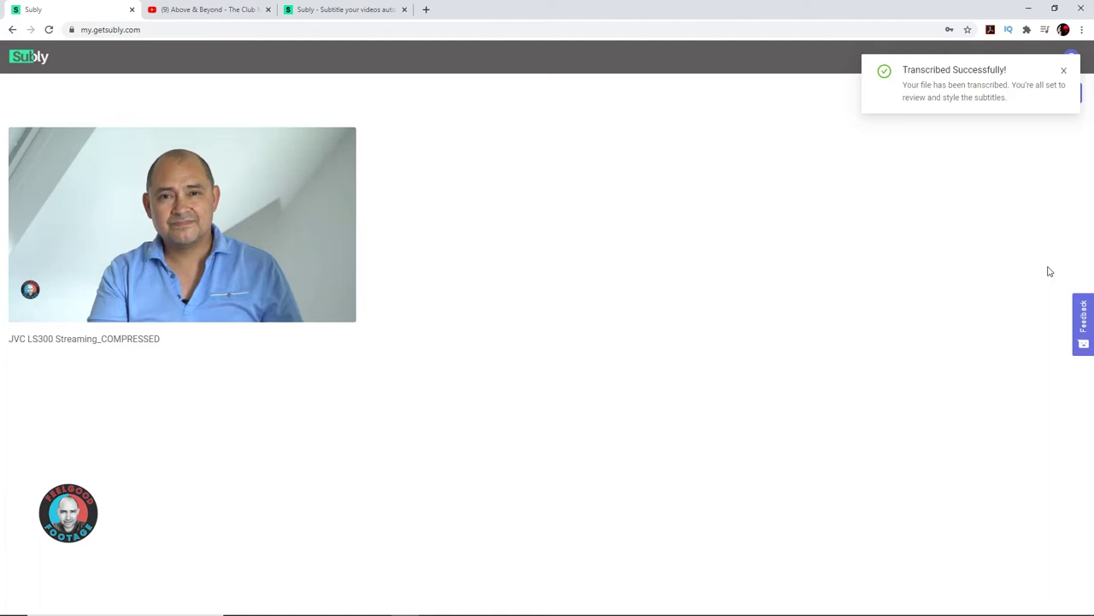
{"action": "left_click", "coordinate": [173, 214]}
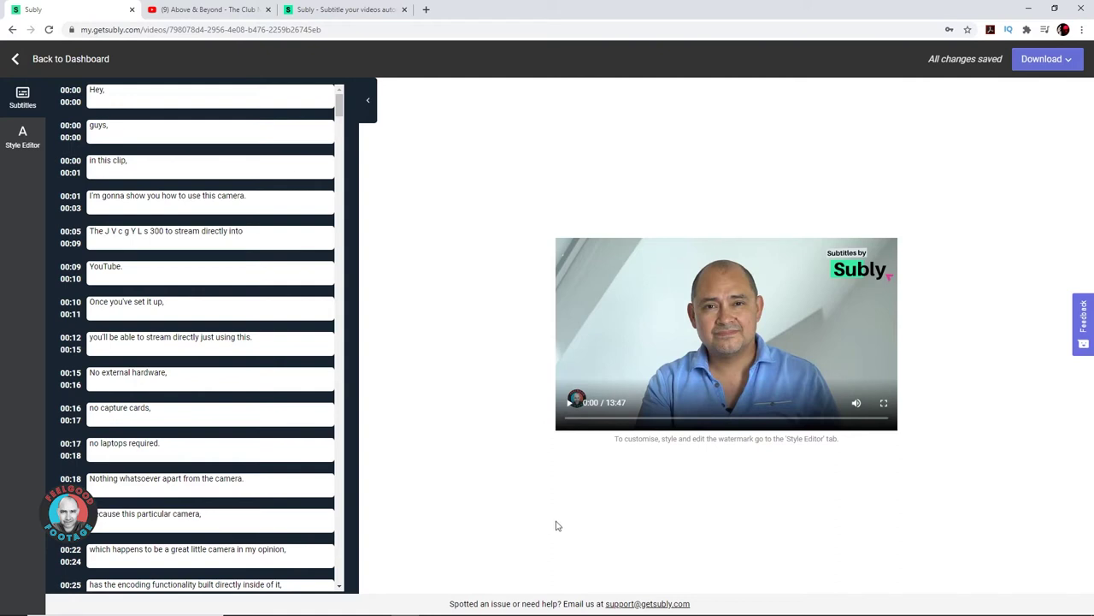
- Play the preview and pause it on the 00:05 subtitle
{"action": "left_click", "coordinate": [569, 404]}
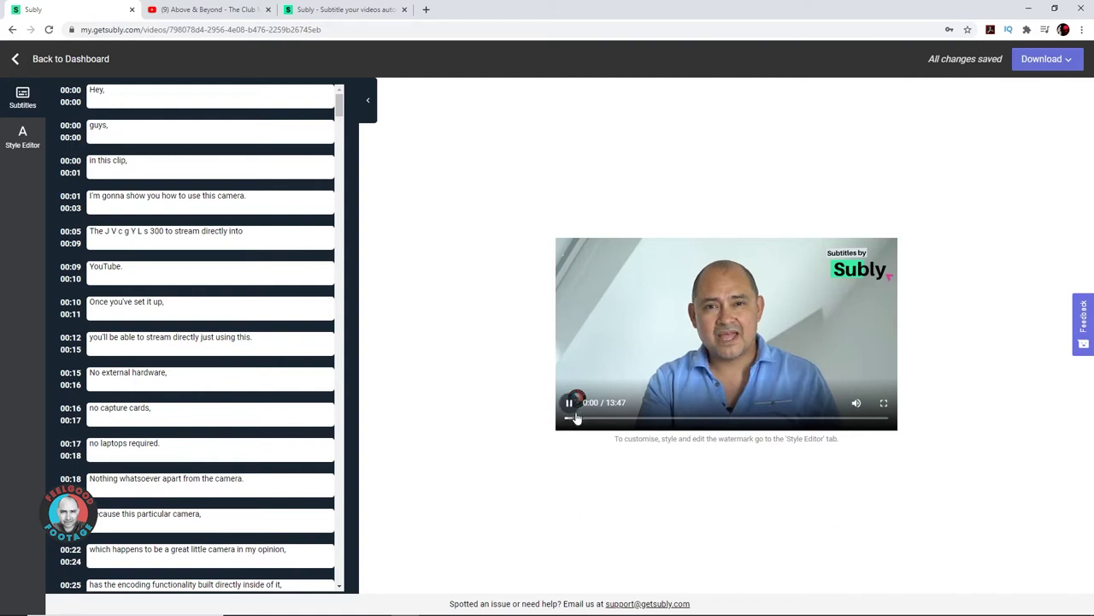
{"action": "left_click", "coordinate": [569, 404]}
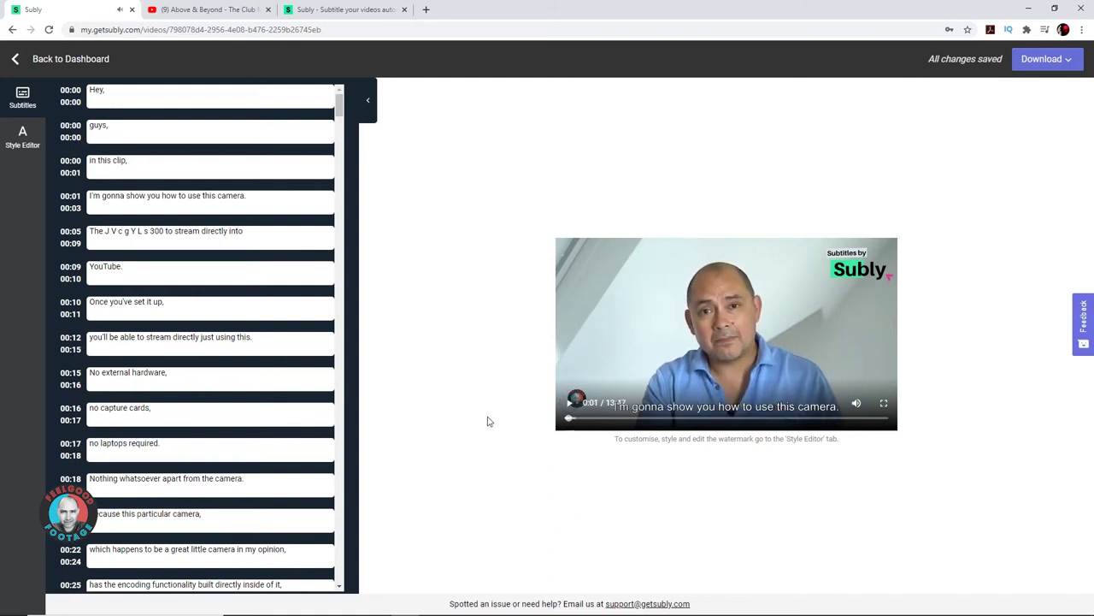
{"action": "left_click", "coordinate": [570, 402]}
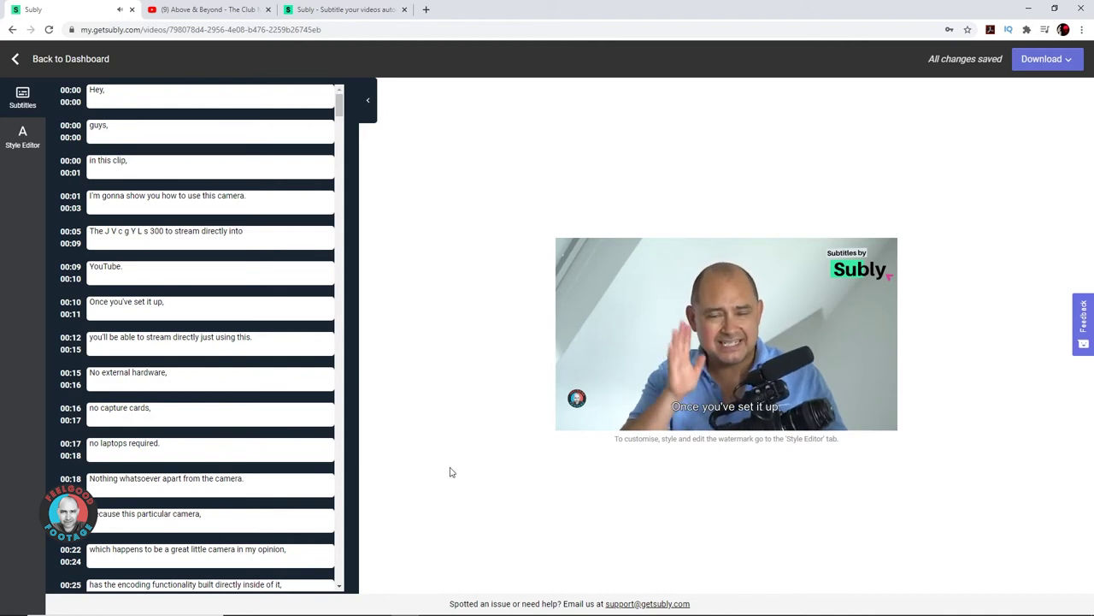
{"action": "left_click", "coordinate": [572, 408]}
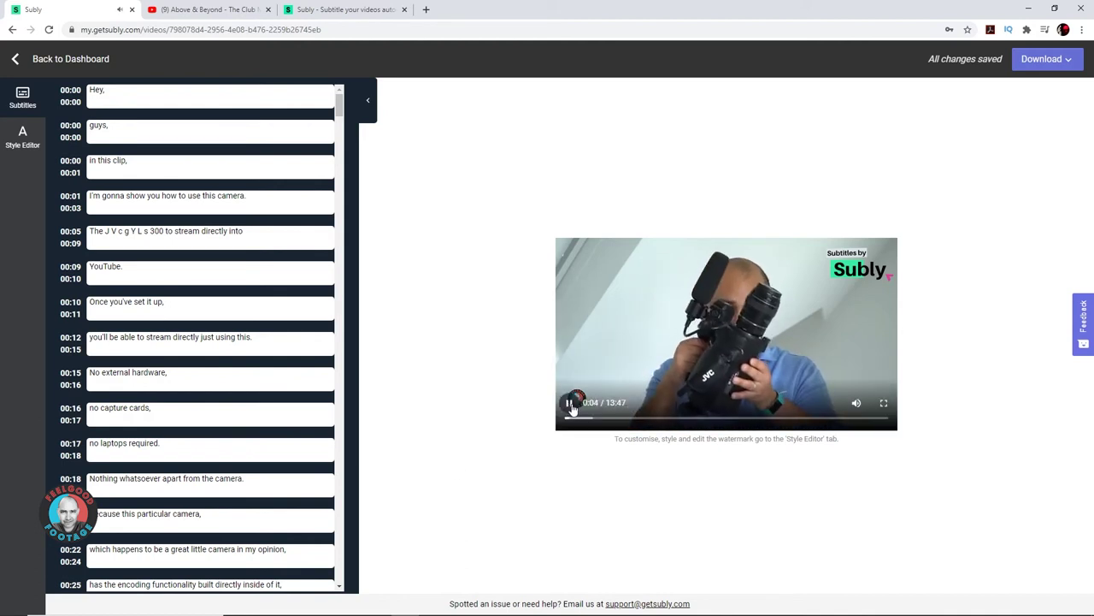
{"action": "left_click", "coordinate": [569, 405]}
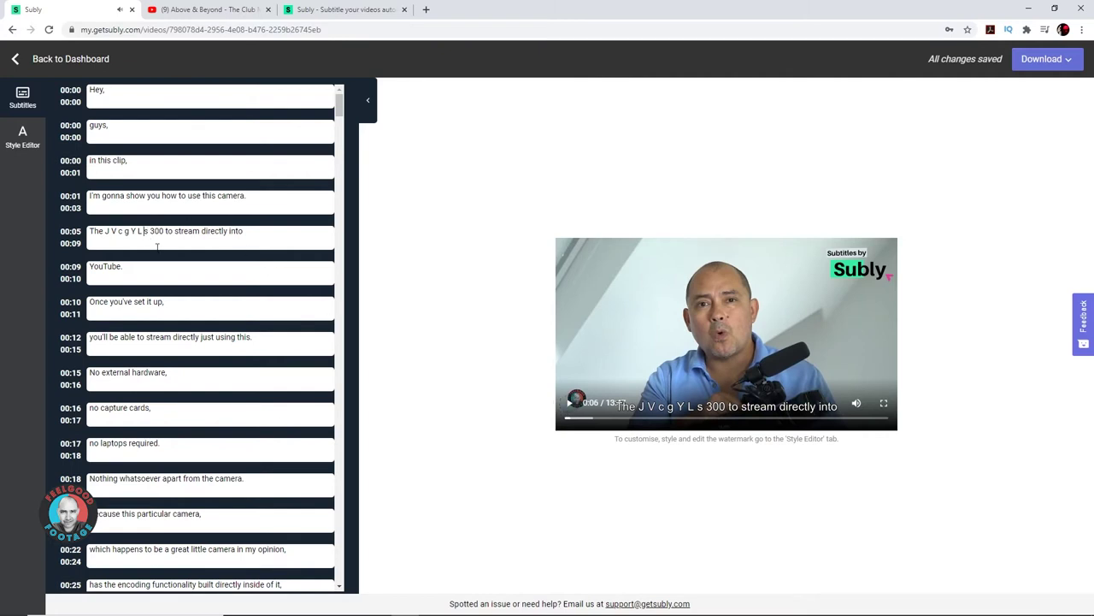
- Correct the 00:05 subtitle to read 'The JVC 300' and expand the FAQ answer on removing the watermark
{"action": "key", "text": "BackSpace"}
{"action": "key", "text": "BackSpace"}
{"action": "key", "text": "BackSpace"}
{"action": "key", "text": "BackSpace"}
{"action": "key", "text": "BackSpace"}
{"action": "key", "text": "BackSpace"}
{"action": "key", "text": "BackSpace"}
{"action": "key", "text": "BackSpace"}
{"action": "key", "text": "BackSpace"}
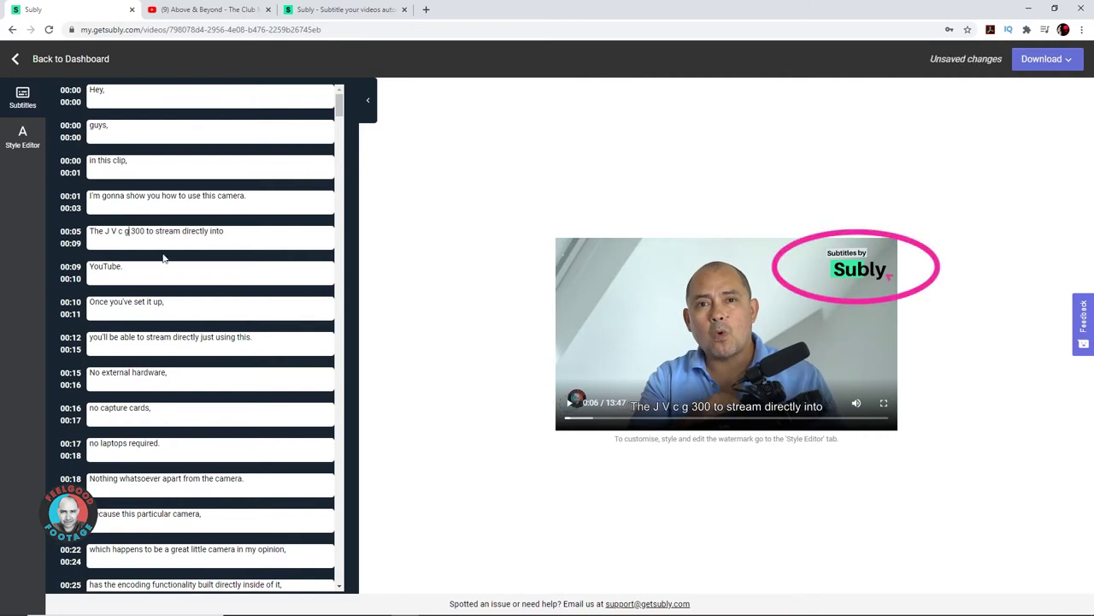
{"action": "key", "text": "BackSpace"}
{"action": "key", "text": "Left"}
{"action": "key", "text": "BackSpace"}
{"action": "key", "text": "Right"}
{"action": "type", "text": "C"}
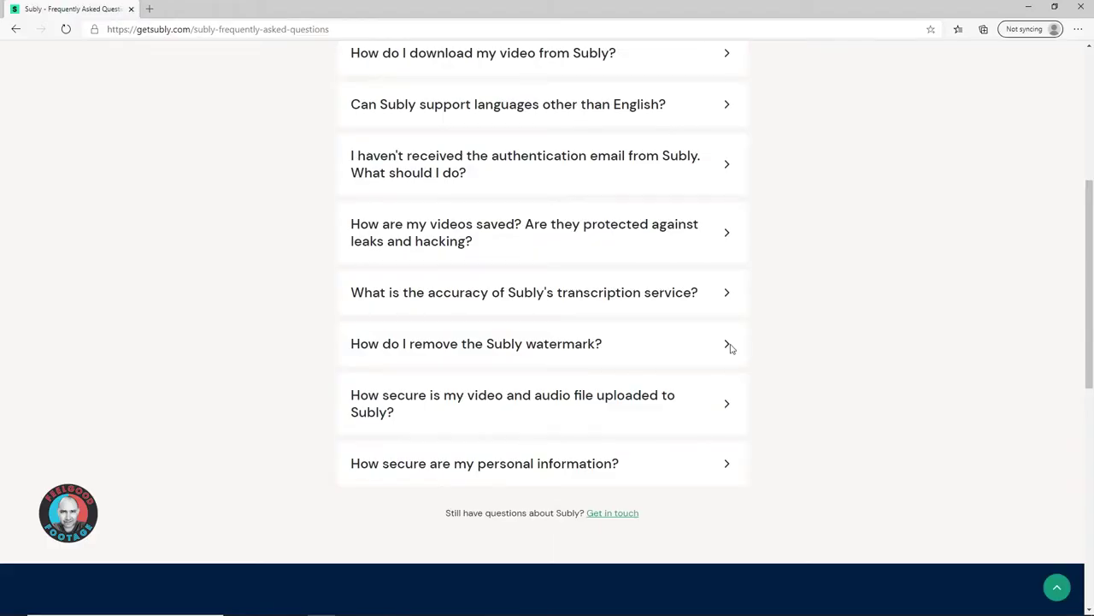
{"action": "left_click", "coordinate": [728, 346]}
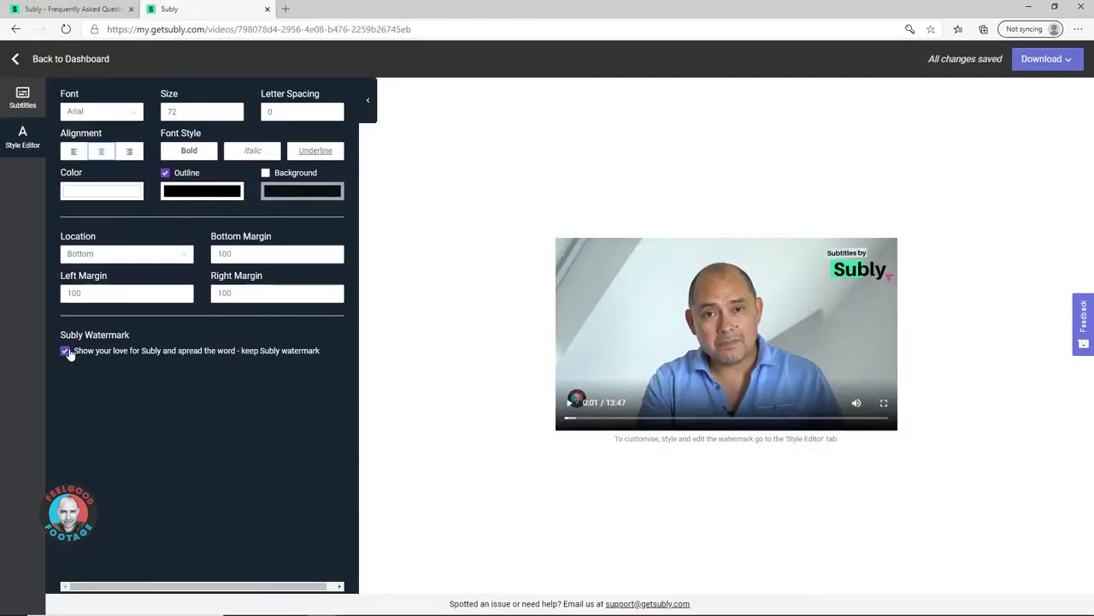
- Toggle the Subly watermark off and on twice, leaving it on, and type GY-LS into the 00:05 subtitle
{"action": "left_click", "coordinate": [65, 355]}
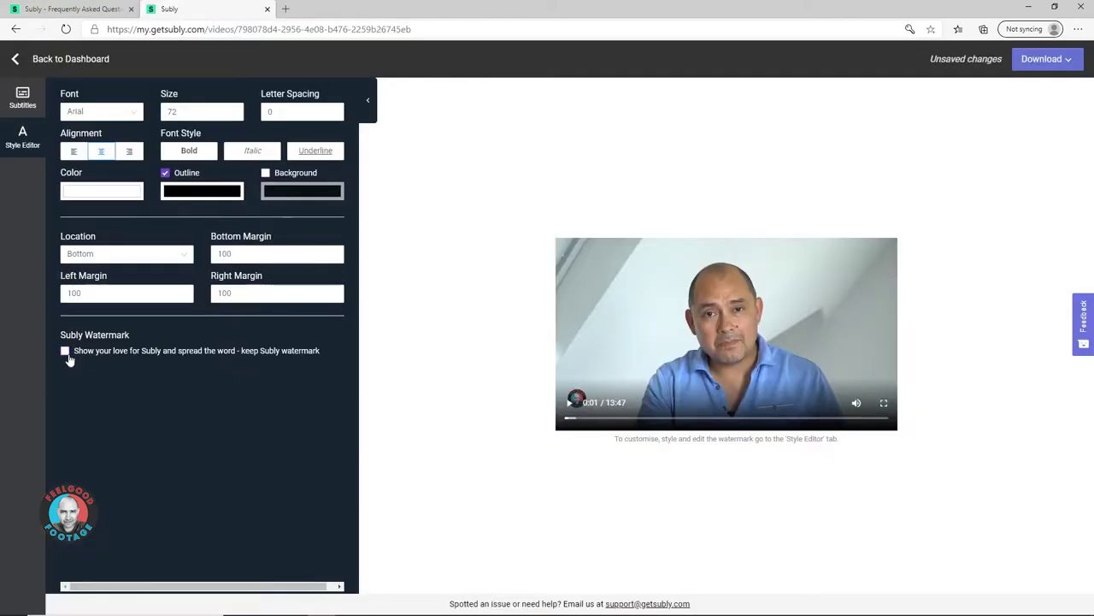
{"action": "left_click", "coordinate": [66, 353]}
{"action": "left_click", "coordinate": [66, 352]}
{"action": "left_click", "coordinate": [65, 352]}
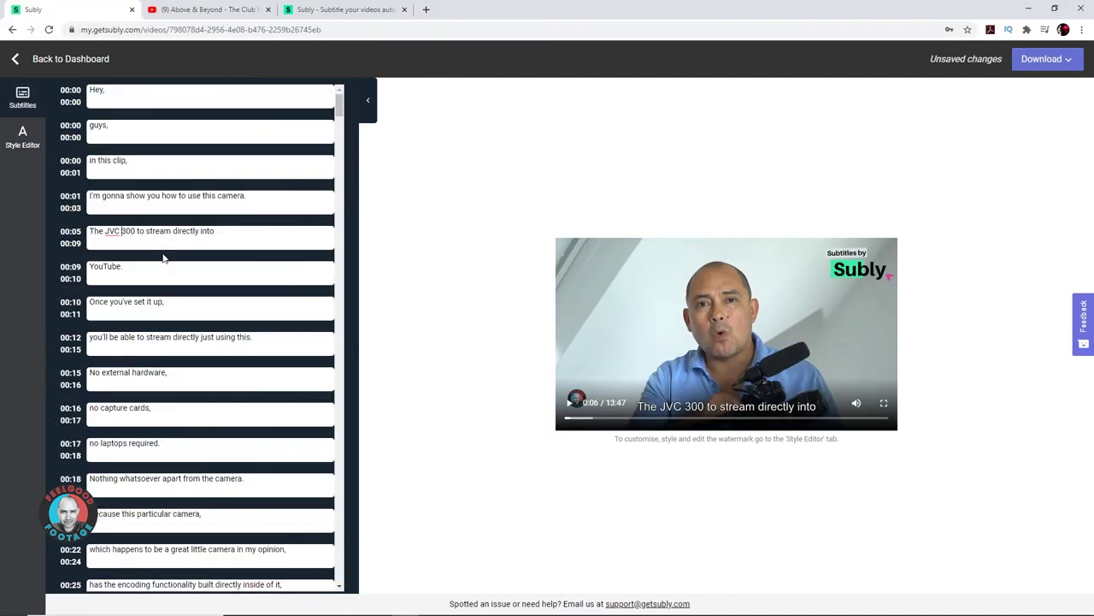
{"action": "type", "text": "GY-"}
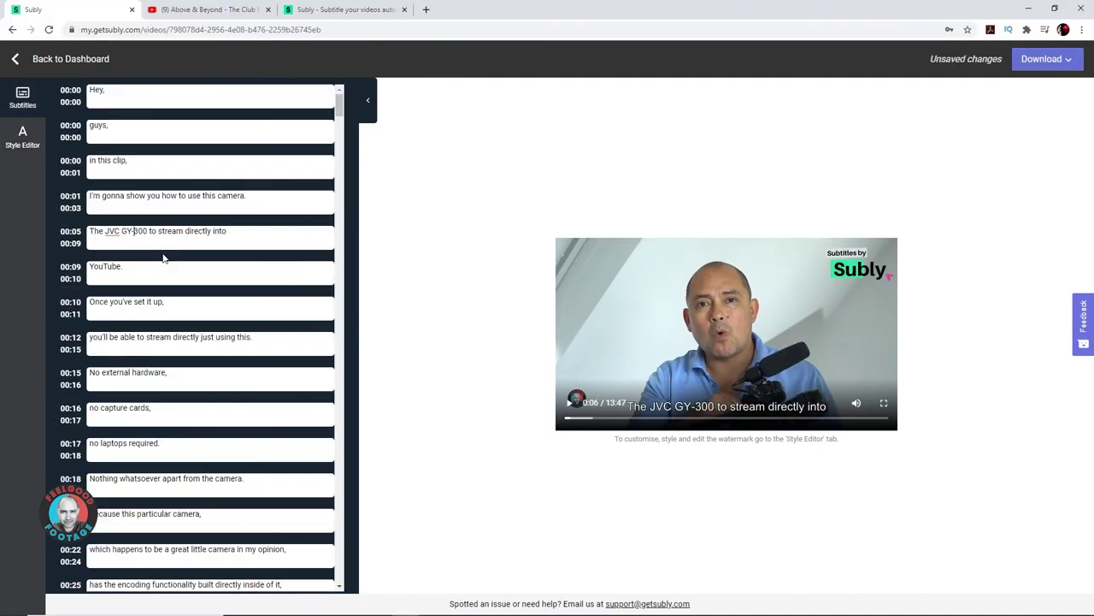
{"action": "type", "text": "LS"}
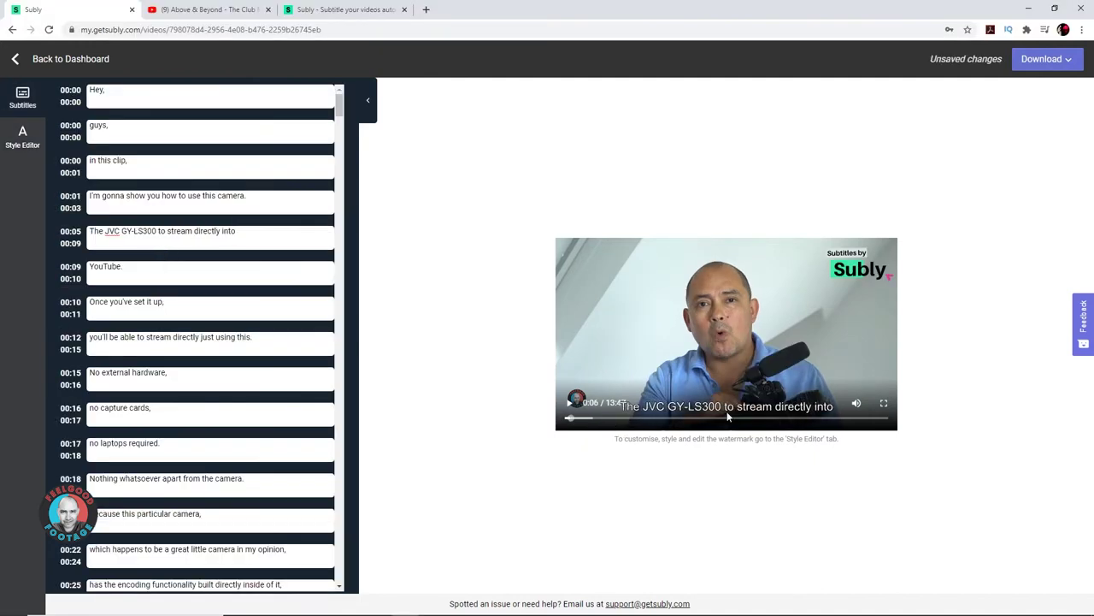
- Play the preview past the corrected caption 'The JVC GY-LS300 to stream directly into'
{"action": "left_click", "coordinate": [571, 403]}
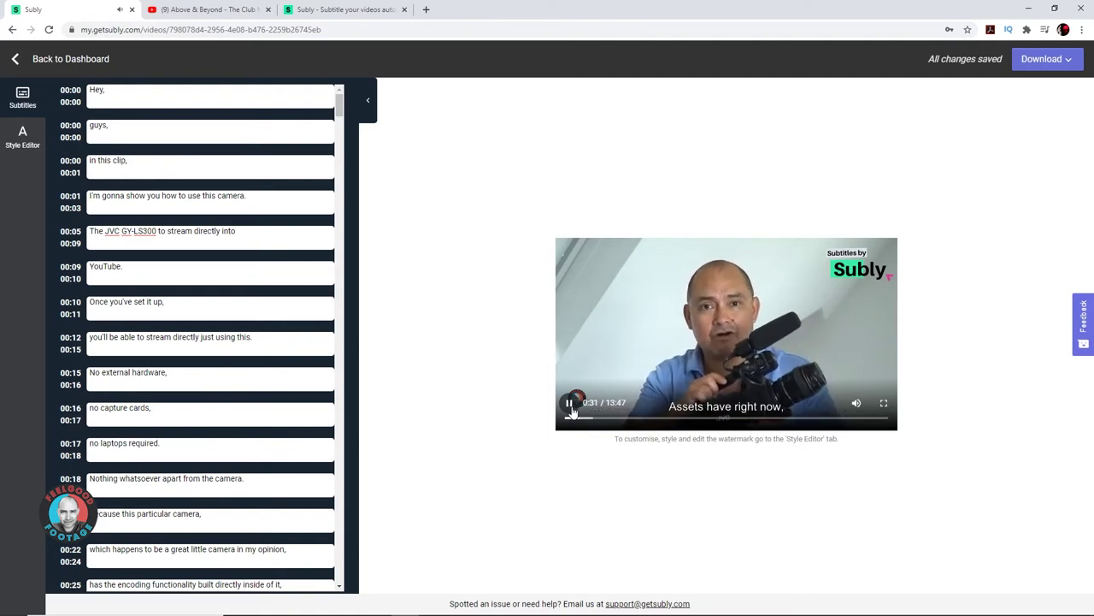
- Pause the preview at 0:32 and 0:41, edit the 00:40 subtitle, and show the download options
{"action": "left_click", "coordinate": [570, 405]}
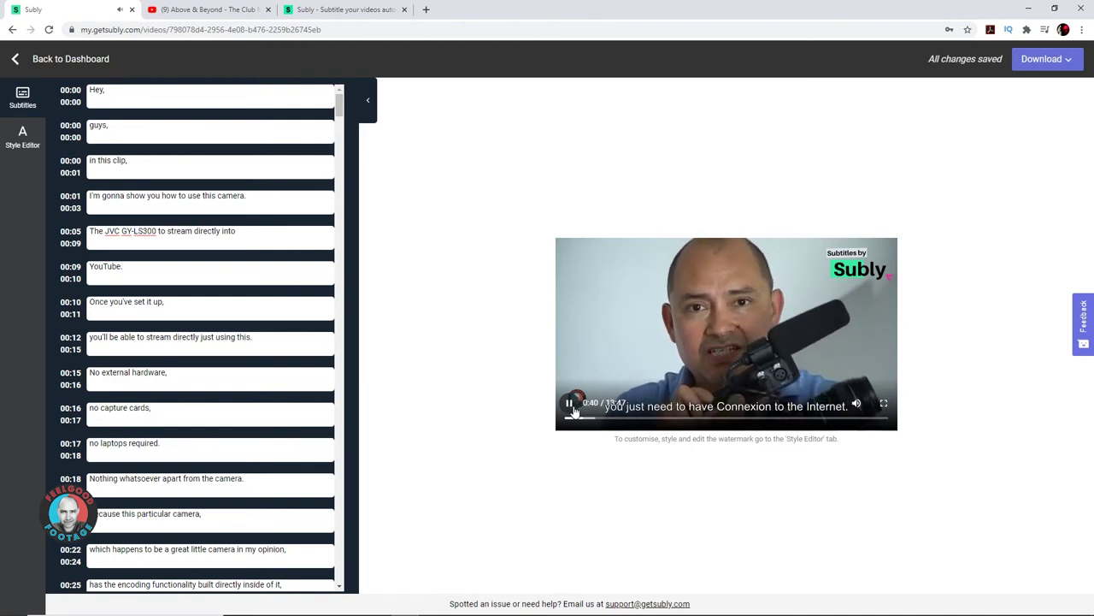
{"action": "left_click", "coordinate": [573, 409]}
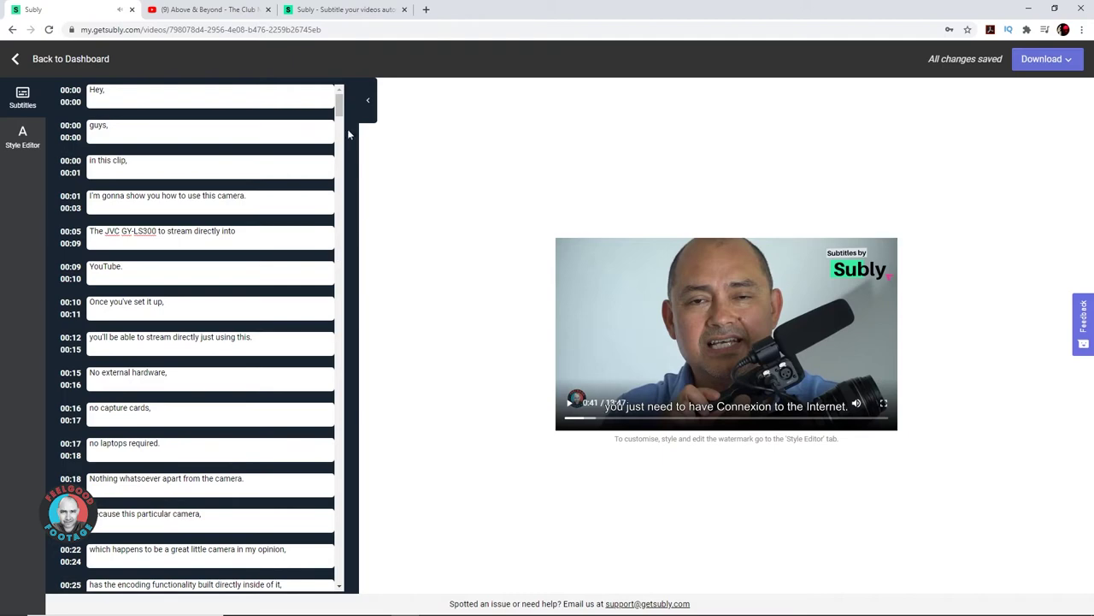
{"action": "left_click_drag", "start_coordinate": [342, 105], "coordinate": [345, 129]}
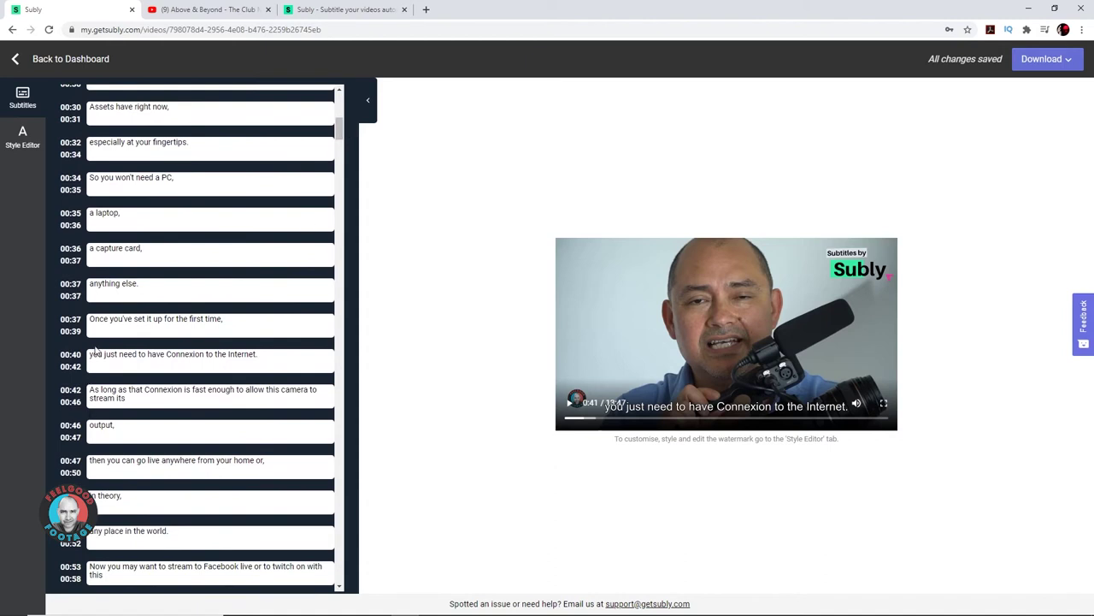
{"action": "left_click", "coordinate": [123, 356]}
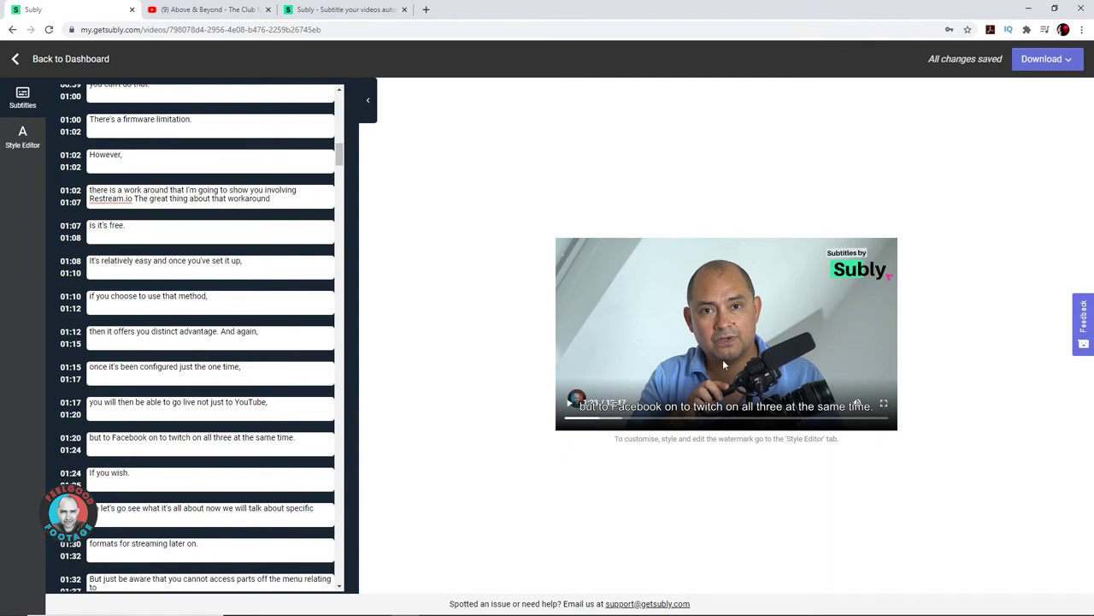
{"action": "left_click", "coordinate": [1067, 65]}
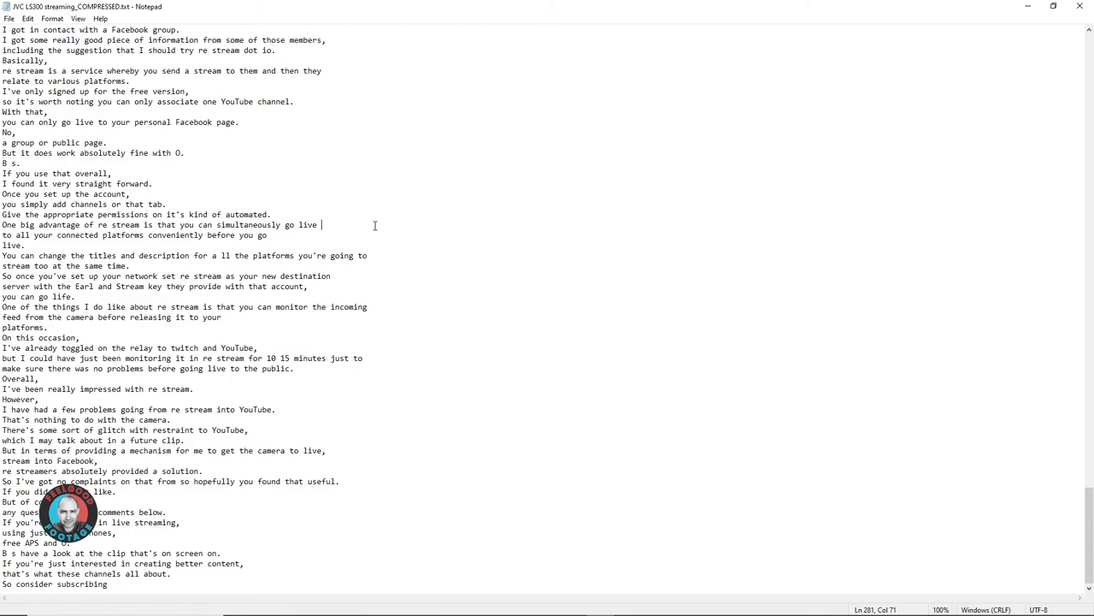
- Copy the whole Notepad transcript and paste it into the JVC Streaming Subly Google Doc
{"action": "left_click_drag", "start_coordinate": [1090, 516], "coordinate": [1017, 54]}
{"action": "left_click", "coordinate": [637, 197]}
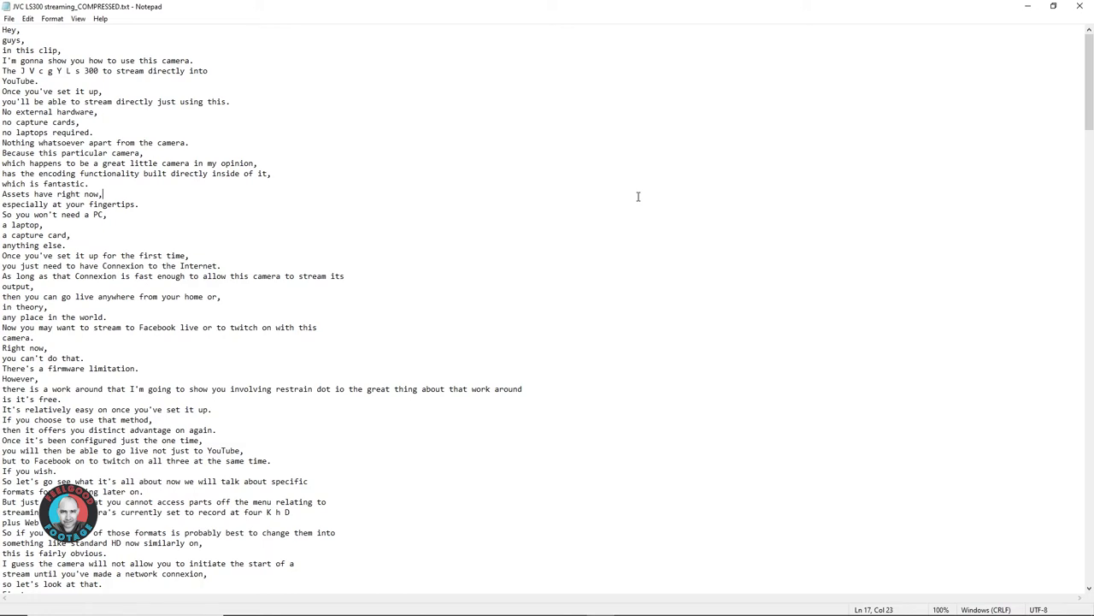
{"action": "key", "text": "ctrl+shift+End"}
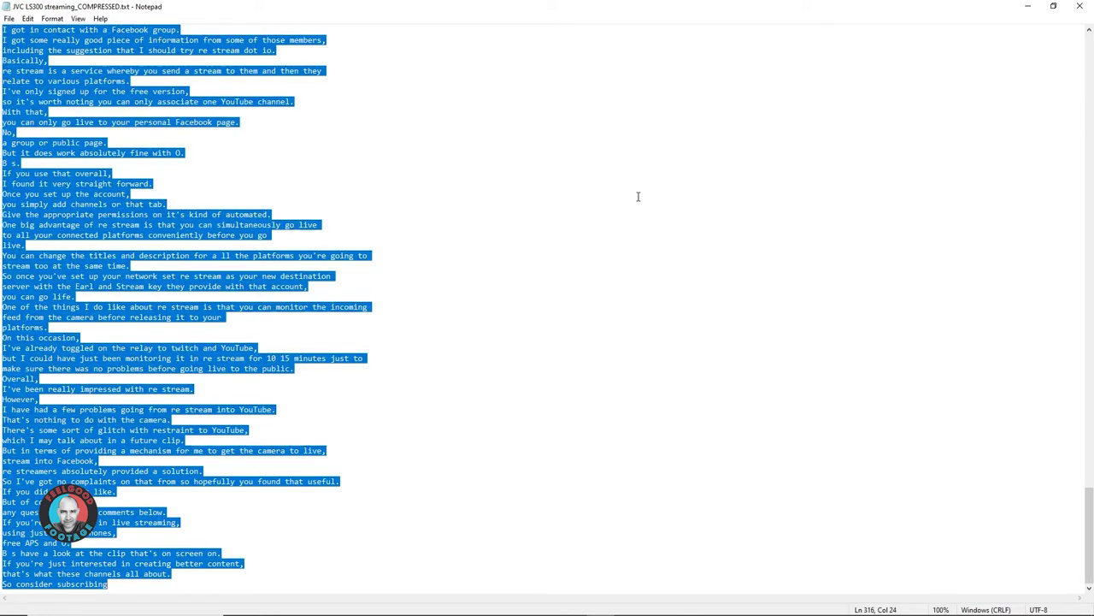
{"action": "left_click", "coordinate": [516, 604]}
{"action": "key", "text": "ctrl+v"}
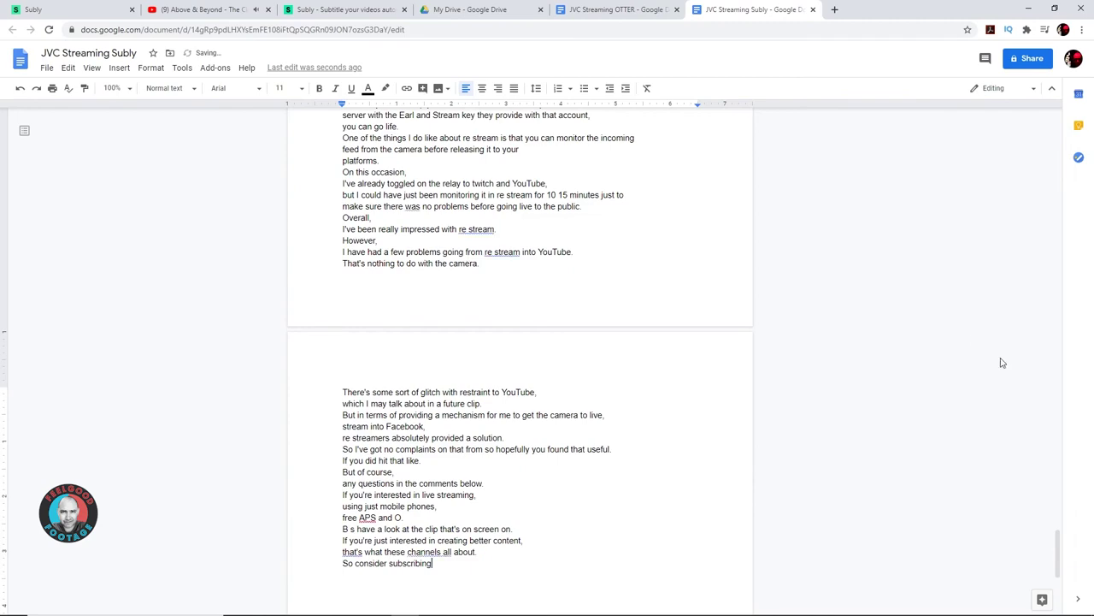
- Switch Chrome to the JVC Streaming OTTER document tab
{"action": "left_click", "coordinate": [617, 9]}
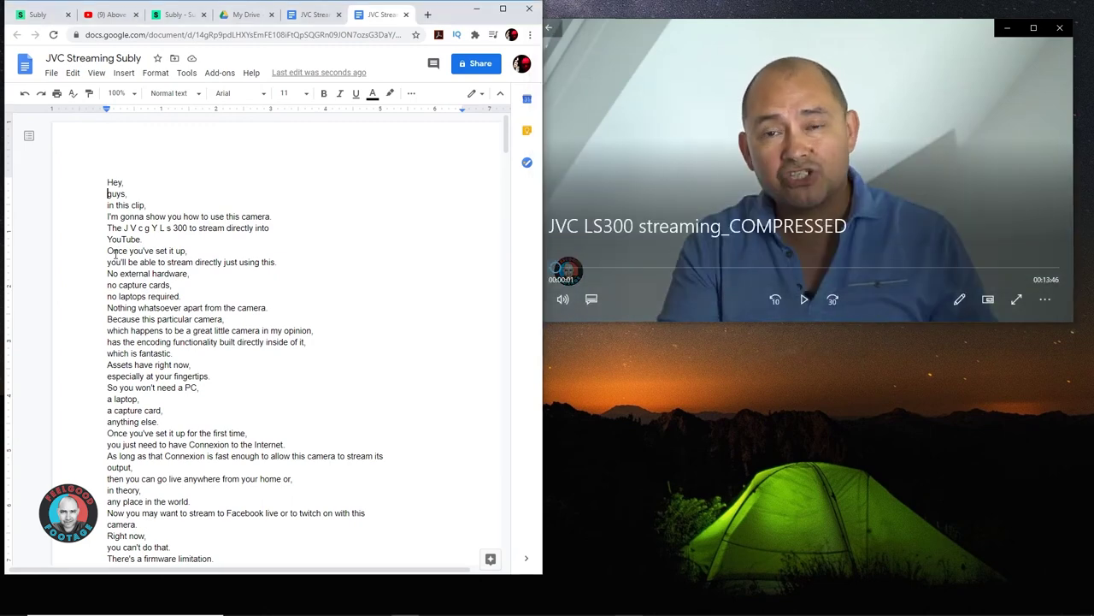
- Merge the opening lines into one, making the greeting read "Hey guys"
{"action": "key", "text": "Delete"}
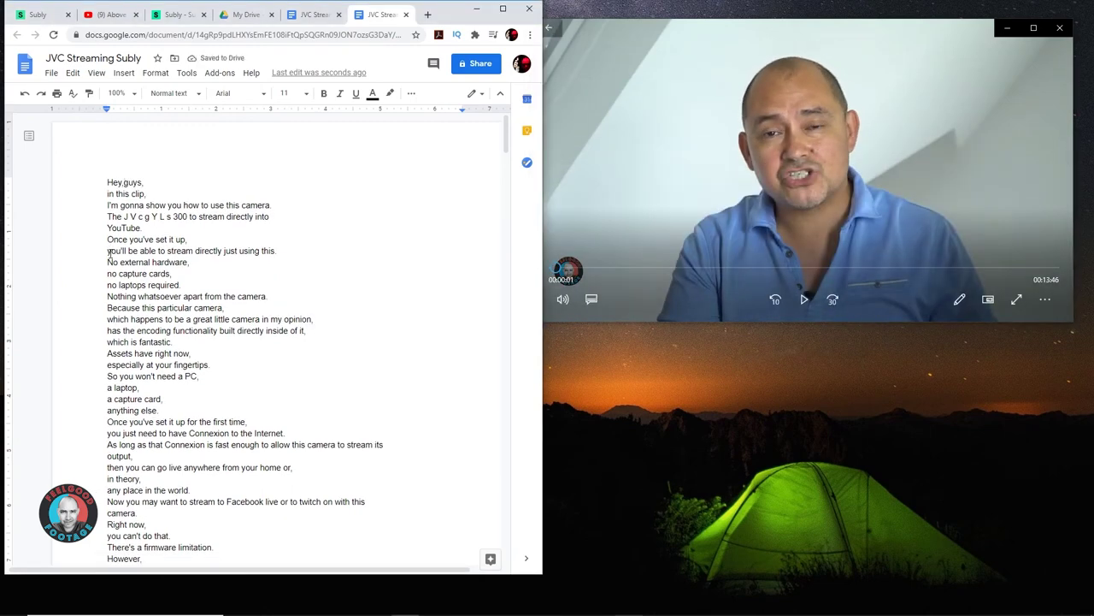
{"action": "key", "text": "BackSpace"}
{"action": "key", "text": "End"}
{"action": "key", "text": "Delete"}
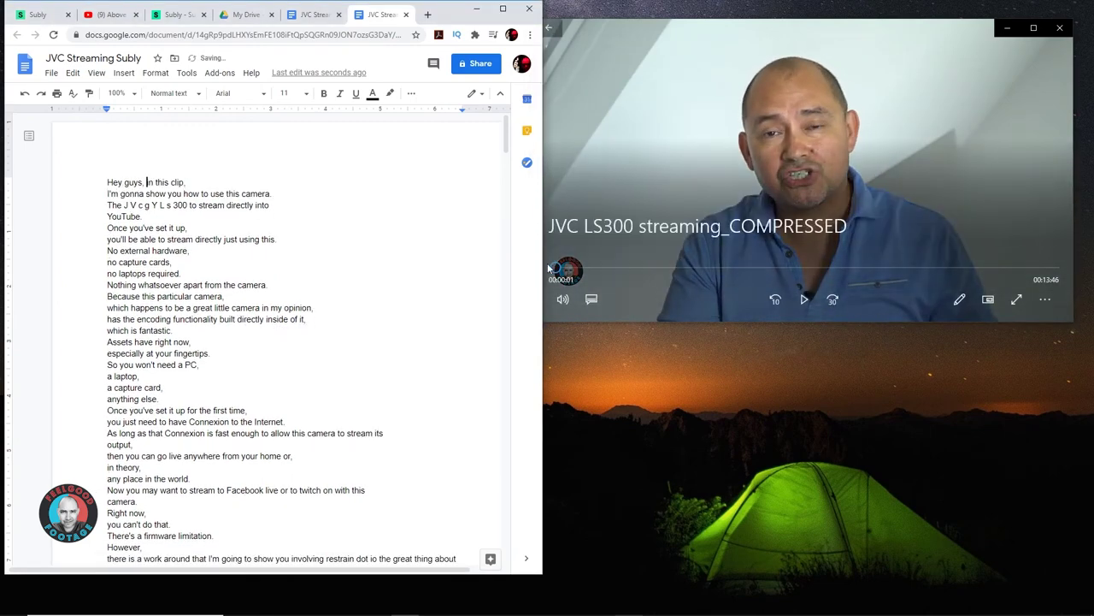
{"action": "key", "text": "End"}
{"action": "key", "text": "Delete"}
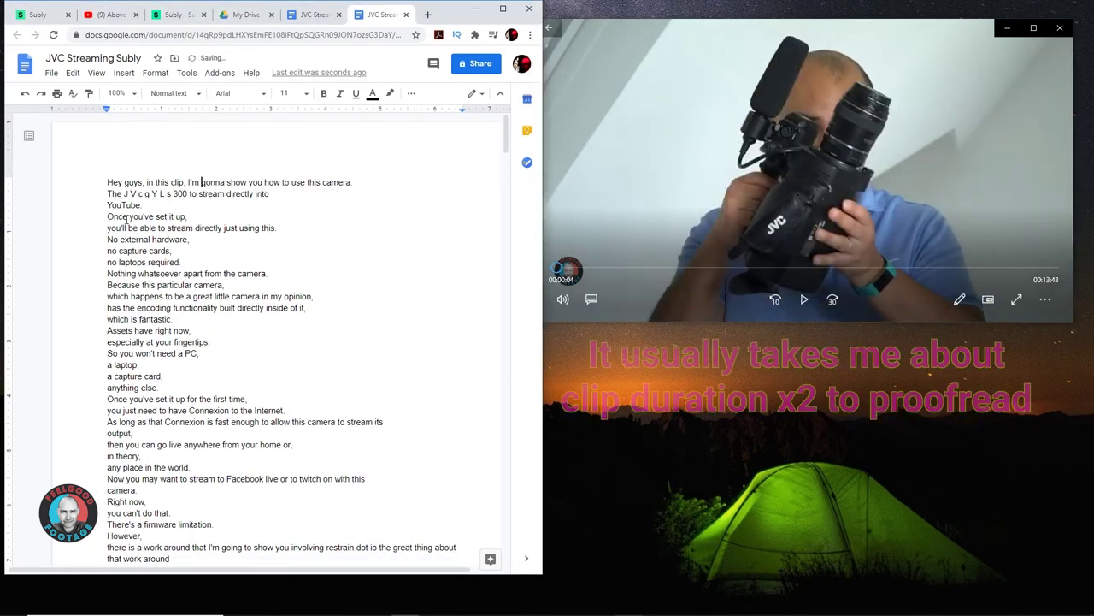
{"action": "key", "text": "End"}
{"action": "key", "text": "BackSpace"}
{"action": "type", "text": "t"}
{"action": "key", "text": "Delete"}
- Correct the camera name to "JVC GY-LS300", removing the stray spaces
{"action": "key", "text": "Right"}
{"action": "key", "text": "Right"}
{"action": "key", "text": "Right"}
{"action": "key", "text": "Right"}
{"action": "key", "text": "Delete"}
{"action": "key", "text": "Right"}
{"action": "key", "text": "Delete"}
{"action": "key", "text": "Delete"}
{"action": "type", "text": "C"}
{"action": "key", "text": "Delete"}
{"action": "key", "text": "Delete"}
{"action": "type", "text": "G"}
{"action": "key", "text": "Delete"}
{"action": "key", "text": "Right"}
{"action": "key", "text": "Delete"}
{"action": "type", "text": "-"}
{"action": "key", "text": "Right"}
{"action": "key", "text": "Delete"}
{"action": "key", "text": "Delete"}
{"action": "type", "text": "S"}
{"action": "key", "text": "Delete"}
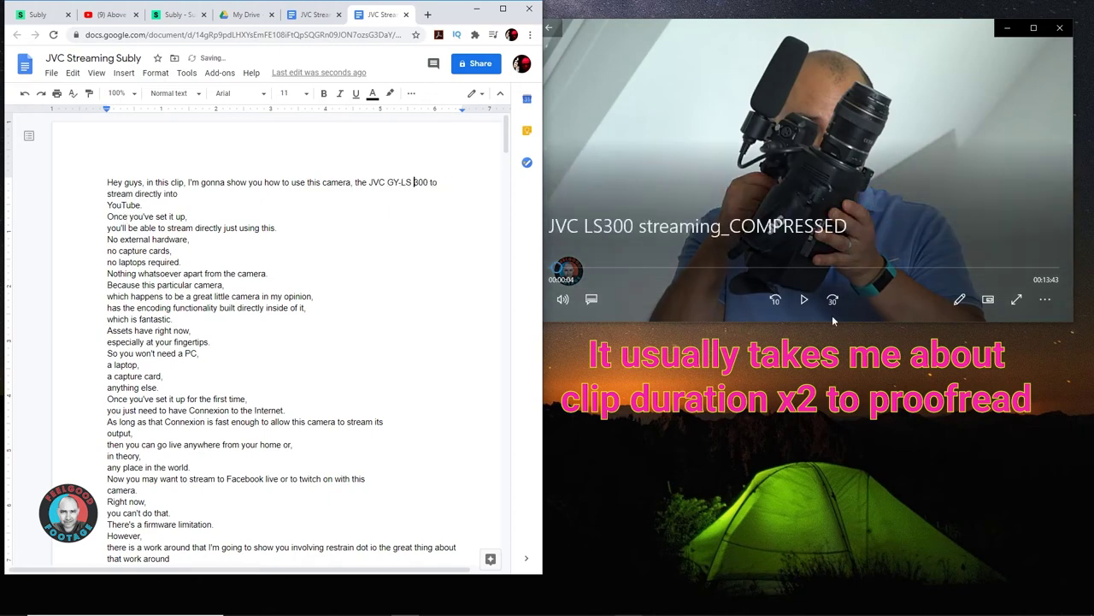
- Check against the video and join "YouTube.", "Once you've set it up," and "No external hardware," onto previous lines
{"action": "left_click", "coordinate": [801, 301]}
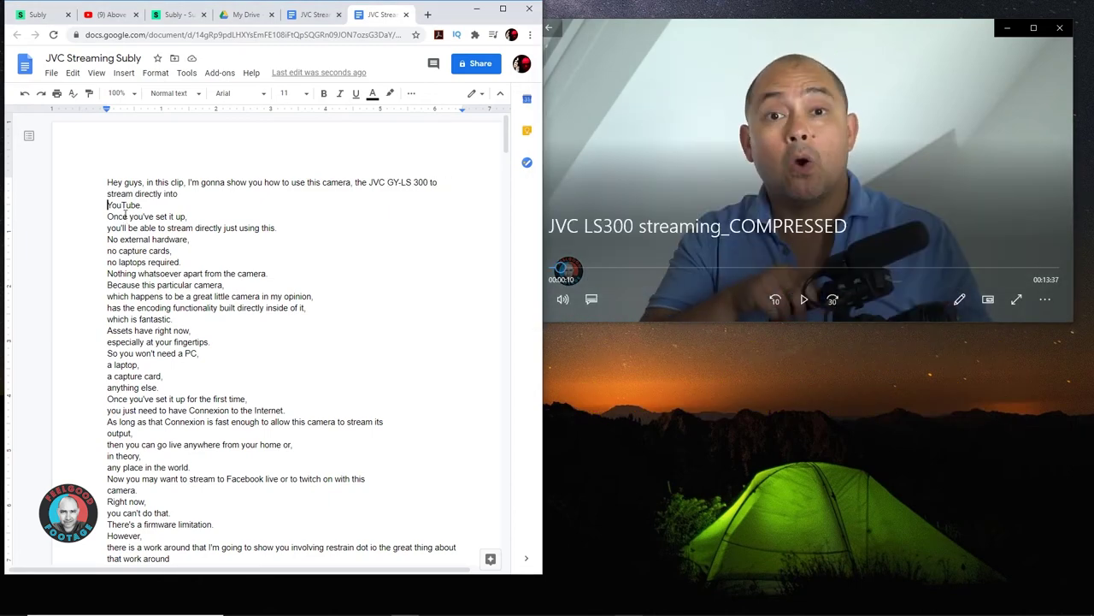
{"action": "key", "text": "Delete"}
{"action": "left_click", "coordinate": [804, 299]}
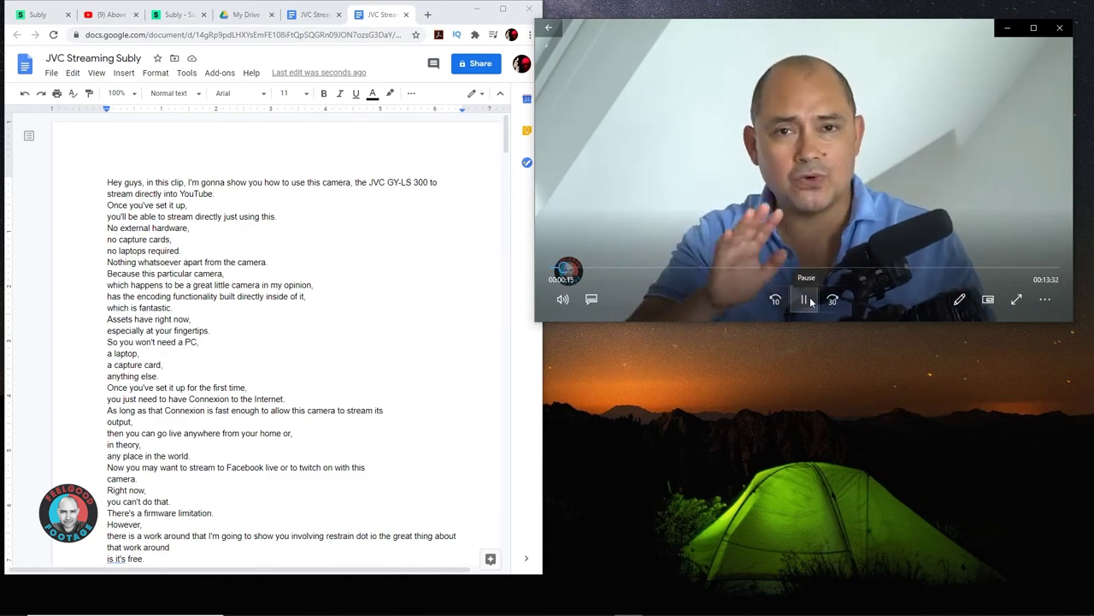
{"action": "left_click", "coordinate": [107, 205]}
{"action": "key", "text": "BackSpace"}
{"action": "left_click", "coordinate": [107, 205]}
{"action": "key", "text": "BackSpace"}
{"action": "left_click", "coordinate": [107, 216]}
{"action": "key", "text": "BackSpace"}
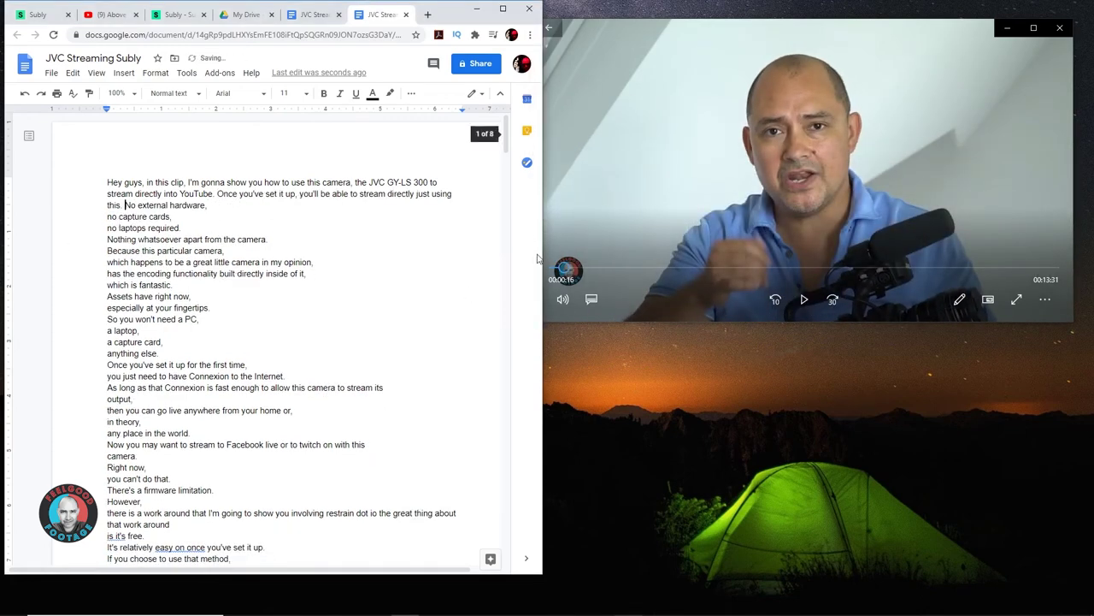
- Join "no capture cards,", "no laptops required." and "Nothing whatsoever" into the paragraph
{"action": "left_click", "coordinate": [809, 300]}
{"action": "left_click", "coordinate": [804, 300]}
{"action": "left_click", "coordinate": [112, 228]}
{"action": "key", "text": "BackSpace"}
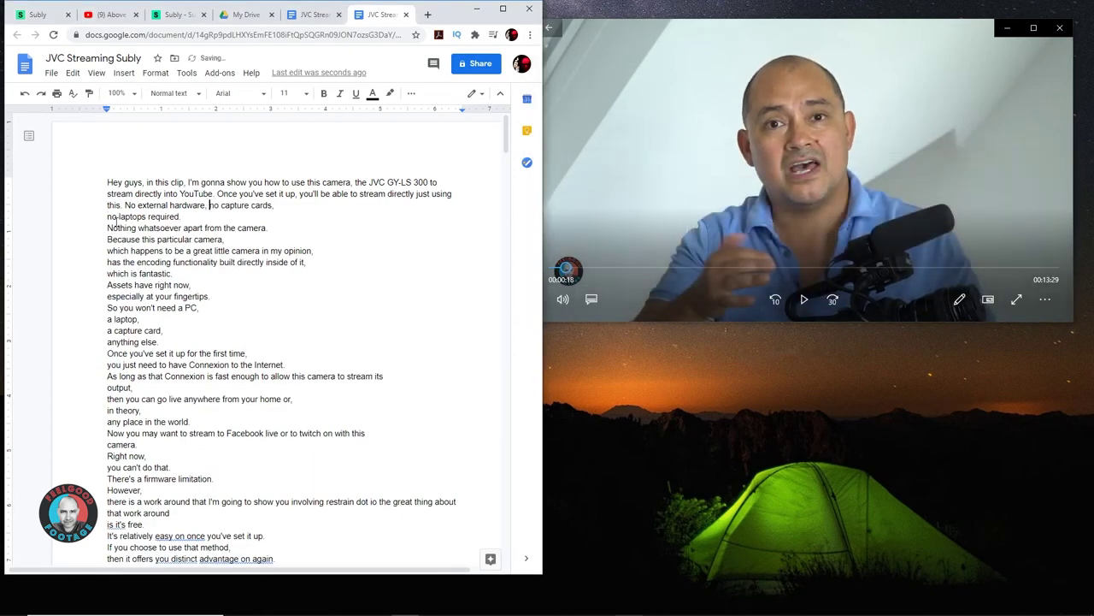
{"action": "left_click", "coordinate": [109, 217]}
{"action": "key", "text": "BackSpace"}
{"action": "left_click", "coordinate": [106, 216]}
{"action": "key", "text": "BackSpace"}
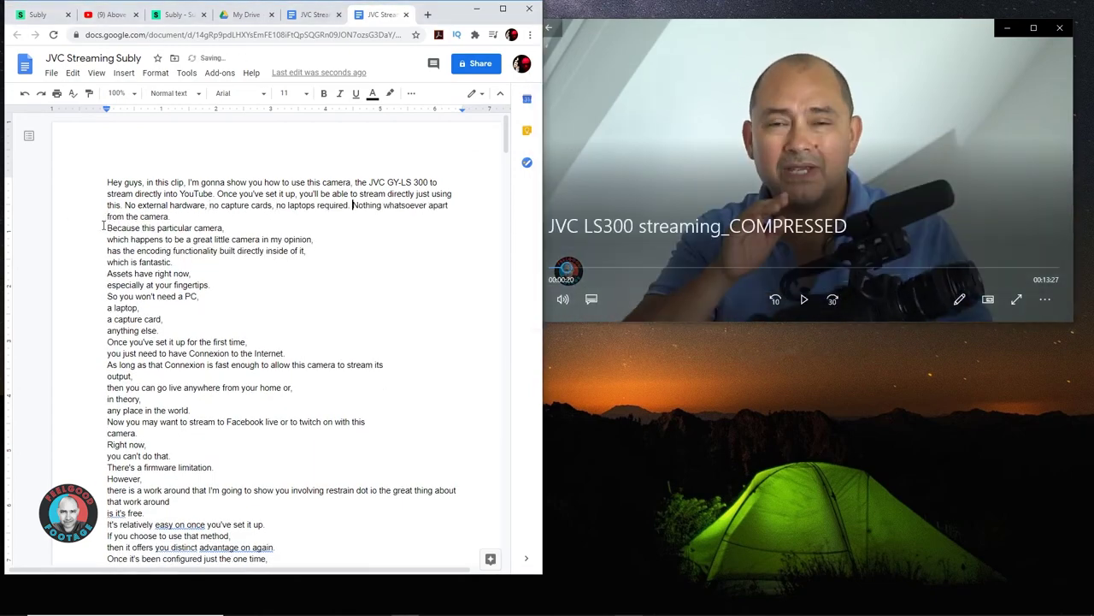
- Verify up to 00:00:31 and join "Because this particular camera,", "has the encoding", "which is fantastic." and "Assets have right now,"
{"action": "left_click", "coordinate": [811, 300]}
{"action": "left_click", "coordinate": [811, 300]}
{"action": "left_click", "coordinate": [108, 228]}
{"action": "key", "text": "BackSpace"}
{"action": "left_click", "coordinate": [804, 300]}
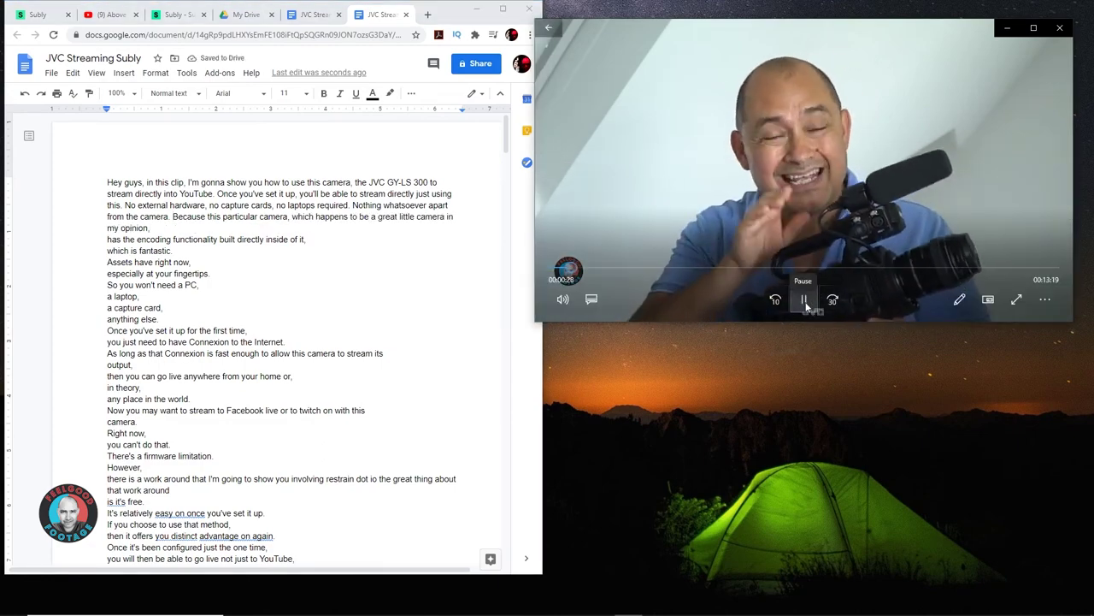
{"action": "left_click", "coordinate": [804, 300]}
{"action": "left_click", "coordinate": [108, 239]}
{"action": "key", "text": "BackSpace"}
{"action": "left_click", "coordinate": [108, 239]}
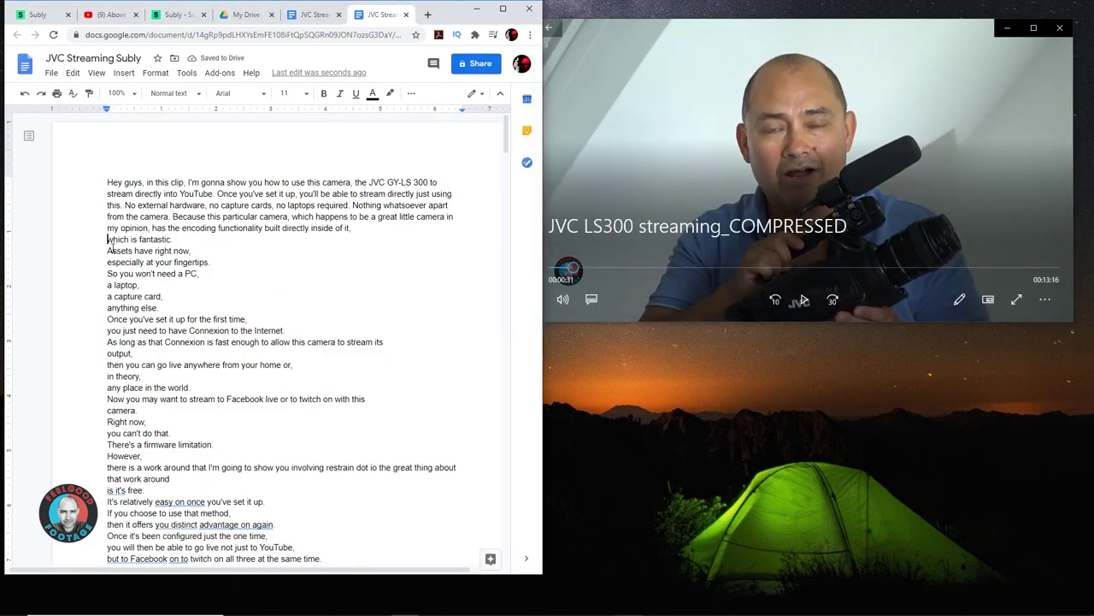
{"action": "key", "text": "BackSpace"}
{"action": "left_click", "coordinate": [107, 240]}
{"action": "key", "text": "BackSpace"}
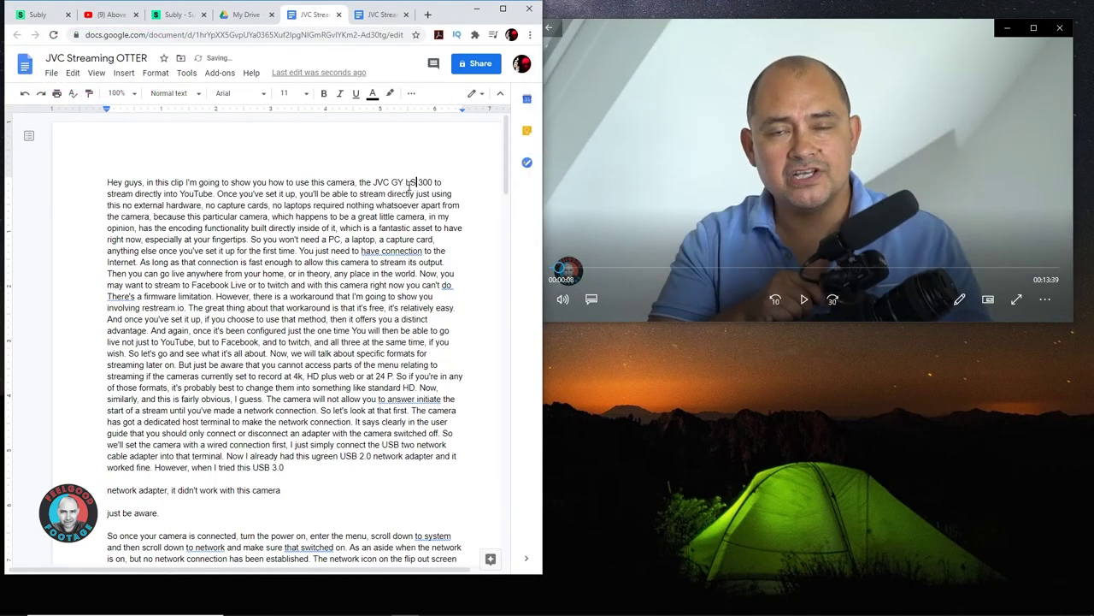
- Compare with the video and change "the camera, because" to "the camera. Because"
{"action": "left_click", "coordinate": [804, 301]}
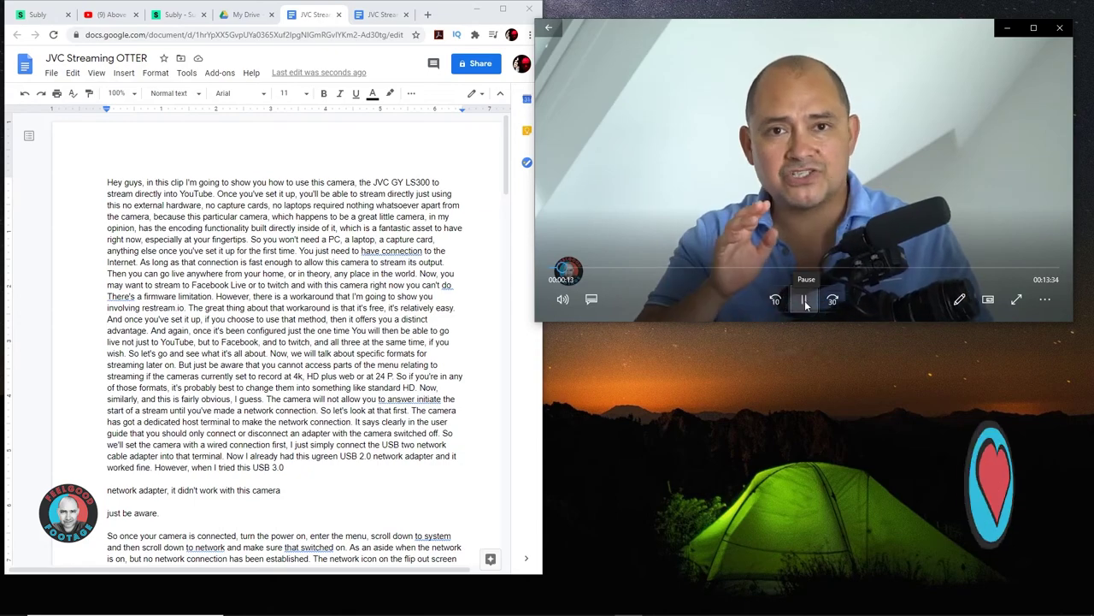
{"action": "left_click", "coordinate": [804, 301]}
{"action": "left_click", "coordinate": [121, 205]}
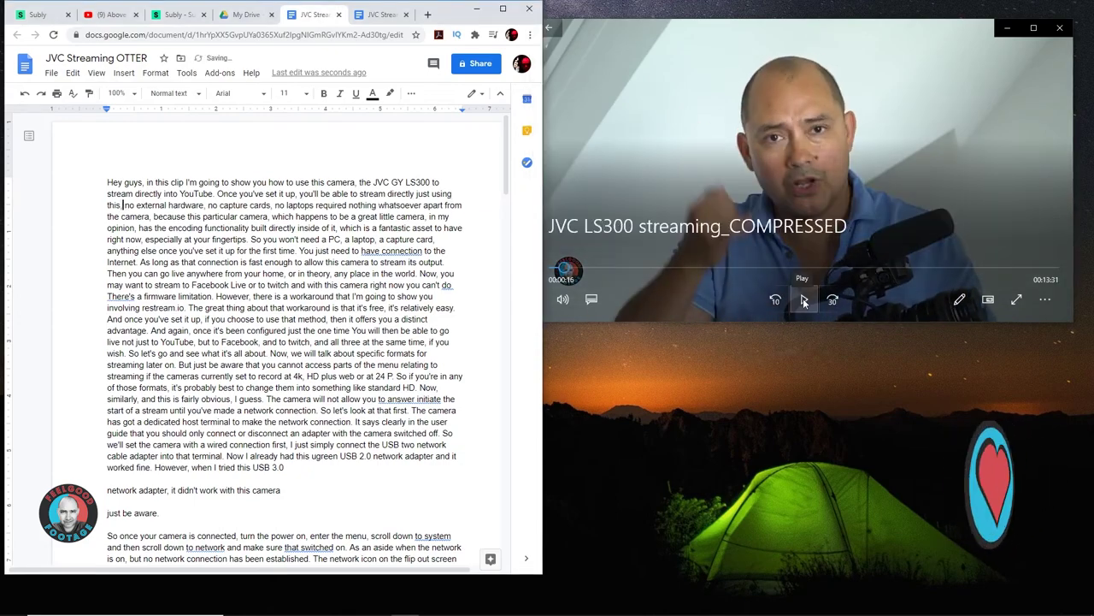
{"action": "left_click", "coordinate": [803, 301]}
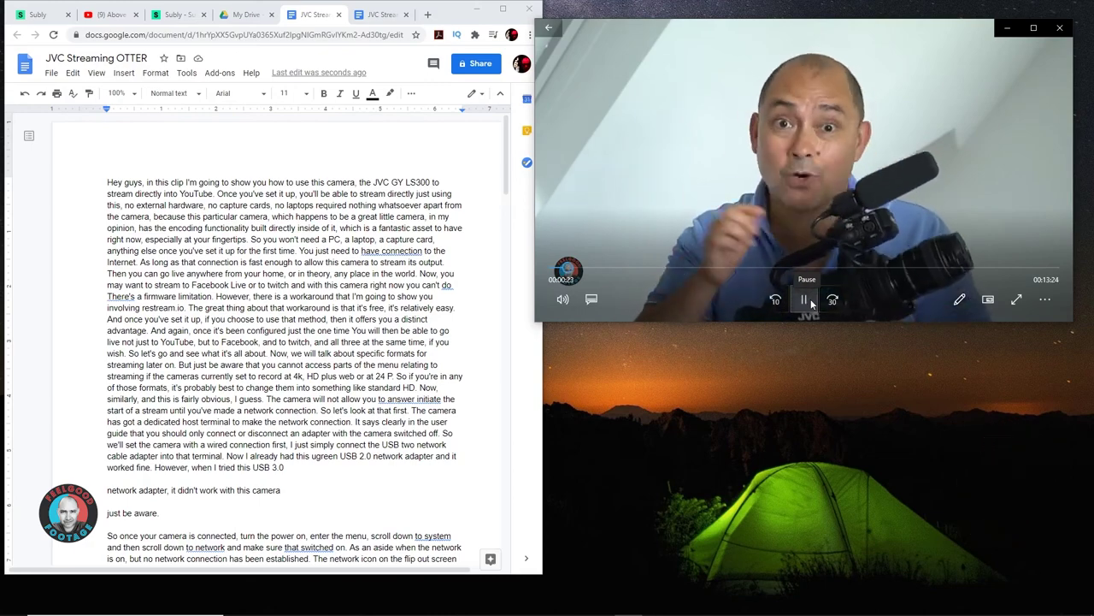
{"action": "left_click", "coordinate": [810, 299]}
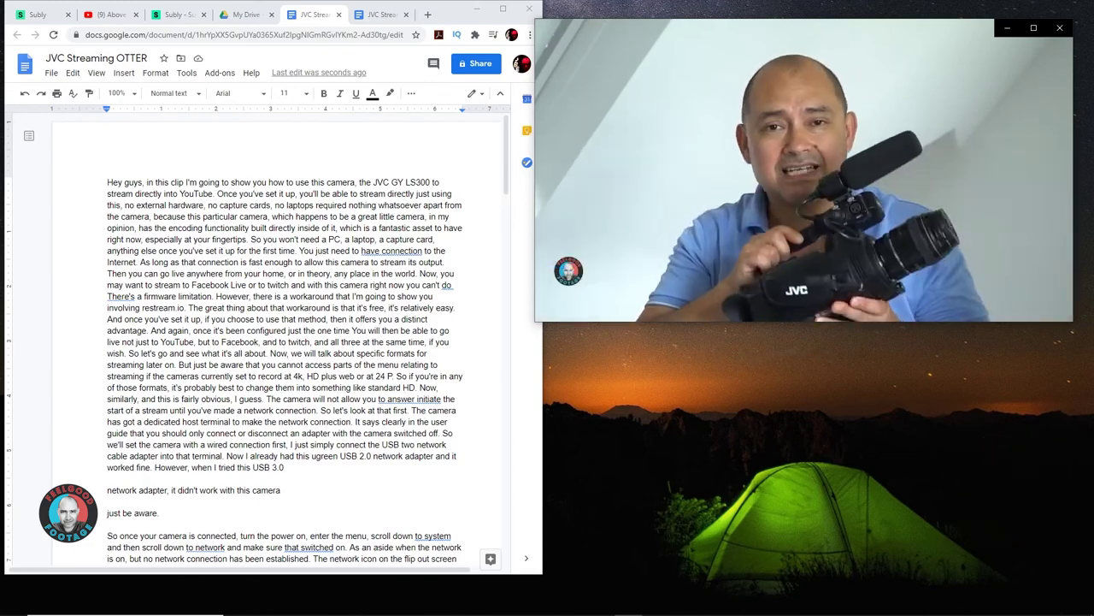
{"action": "left_click", "coordinate": [805, 300]}
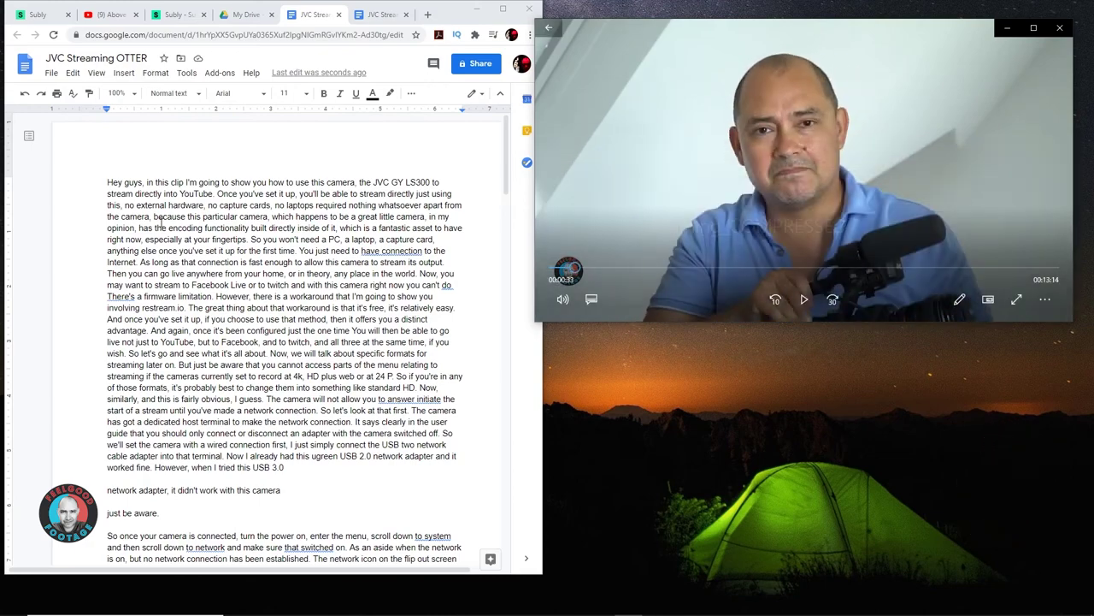
{"action": "left_click", "coordinate": [155, 216]}
{"action": "key", "text": "BackSpace"}
{"action": "type", "text": "."}
{"action": "key", "text": "Right"}
{"action": "key", "text": "Delete"}
{"action": "type", "text": "B"}
- Change "You just" to "You'll just" and keep checking against the video
{"action": "left_click", "coordinate": [805, 300]}
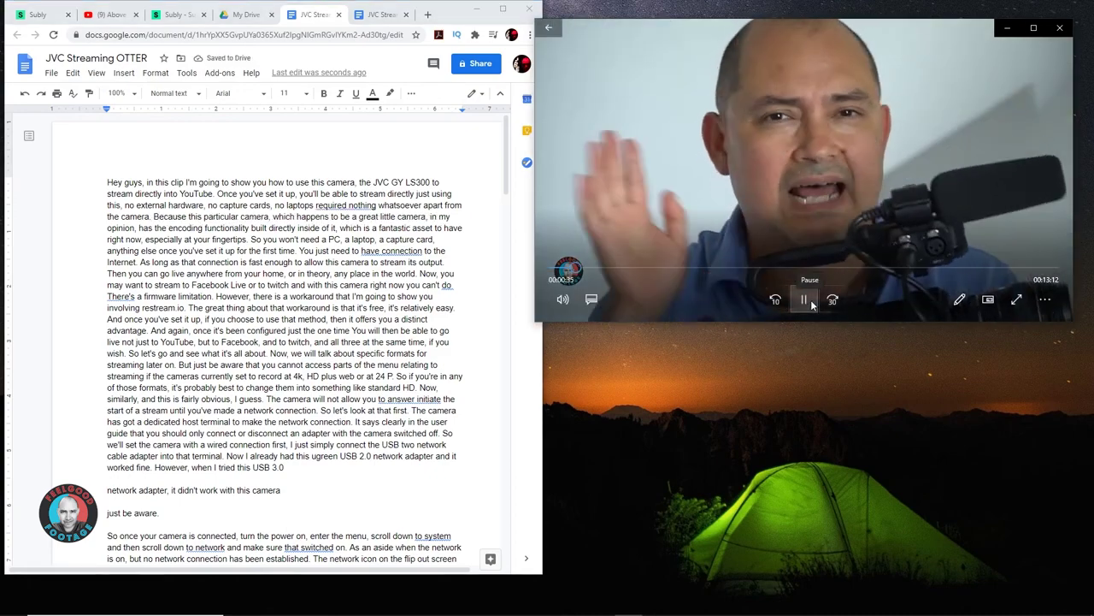
{"action": "left_click", "coordinate": [810, 300]}
{"action": "left_click", "coordinate": [316, 251]}
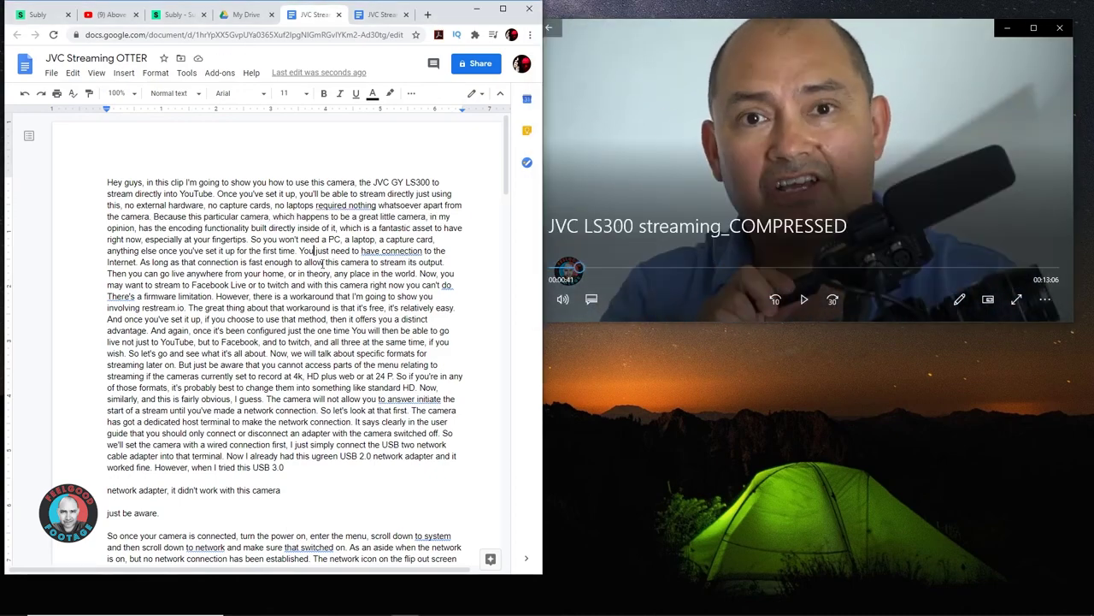
{"action": "type", "text": "'ll"}
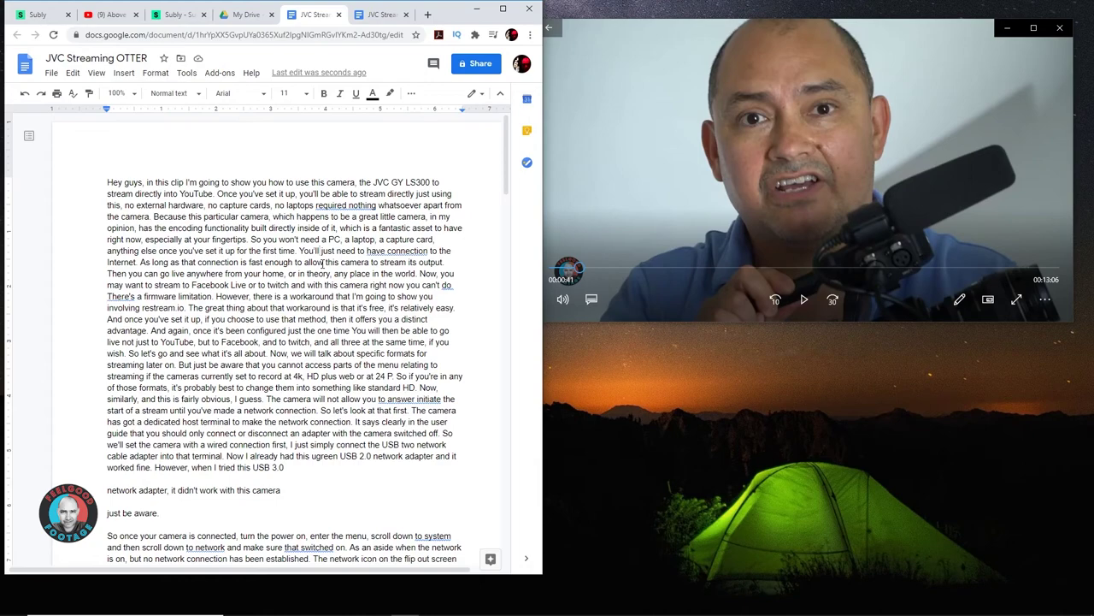
{"action": "left_click", "coordinate": [804, 301]}
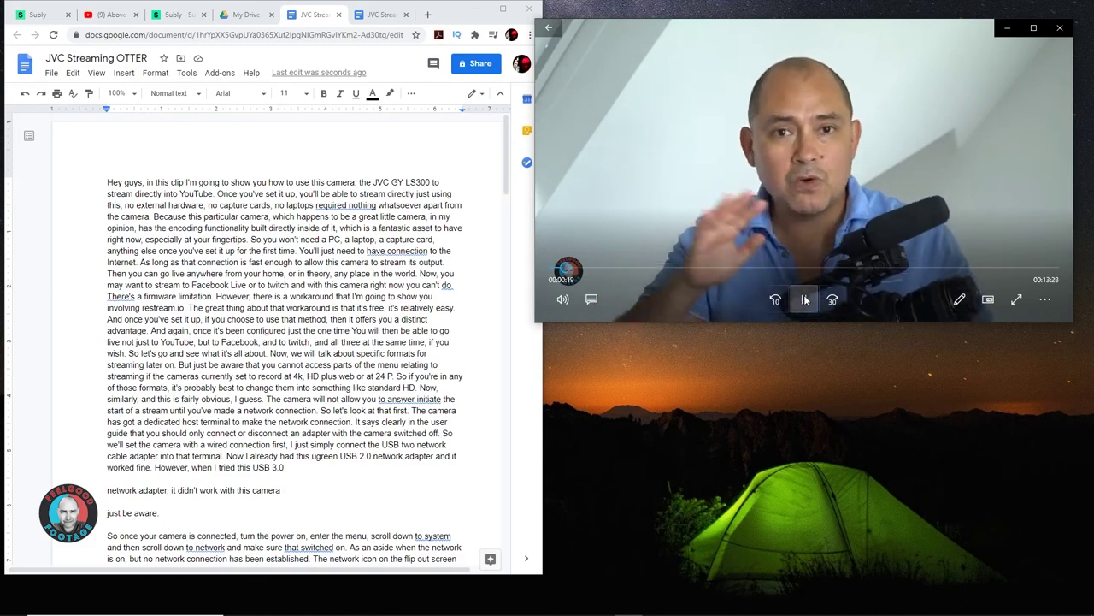
{"action": "left_click", "coordinate": [805, 299]}
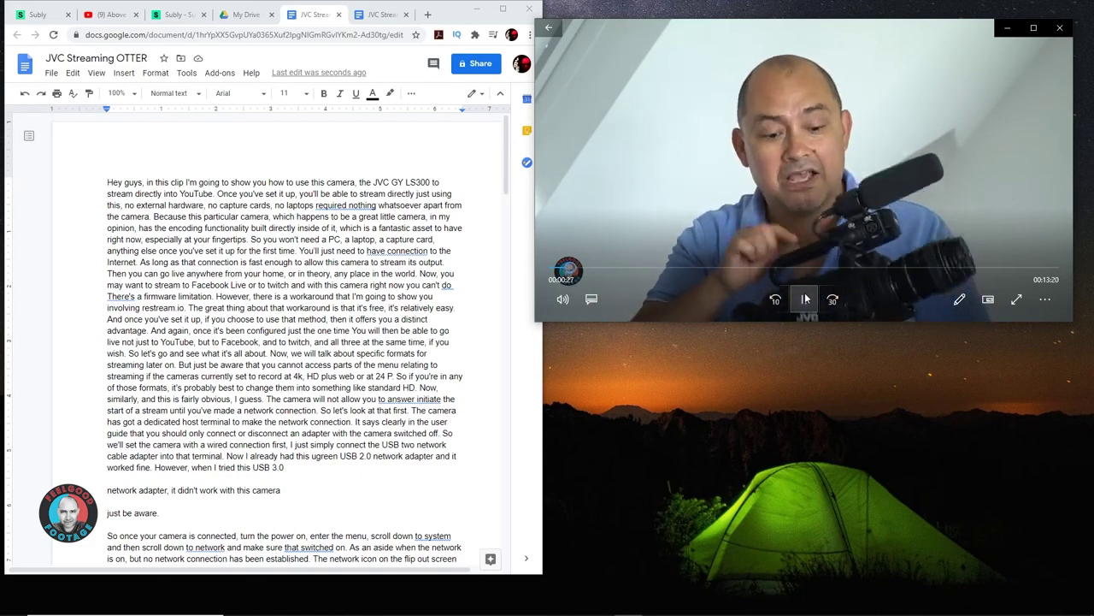